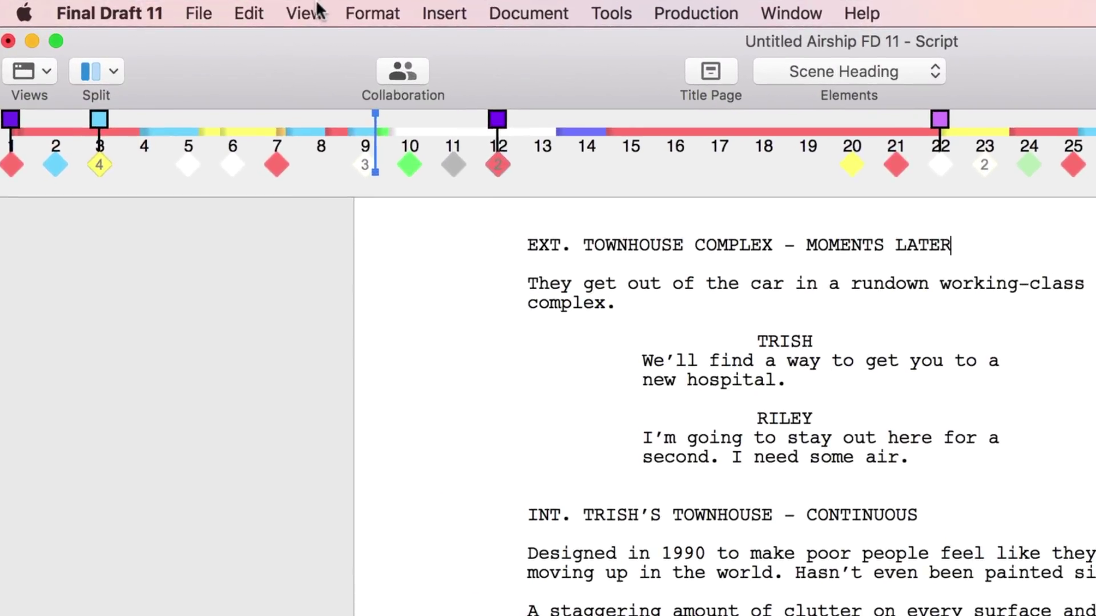
- Switch to the Beat Board and scroll past the Series Notes and Season cards to empty space
{"action": "left_click", "coordinate": [249, 11]}
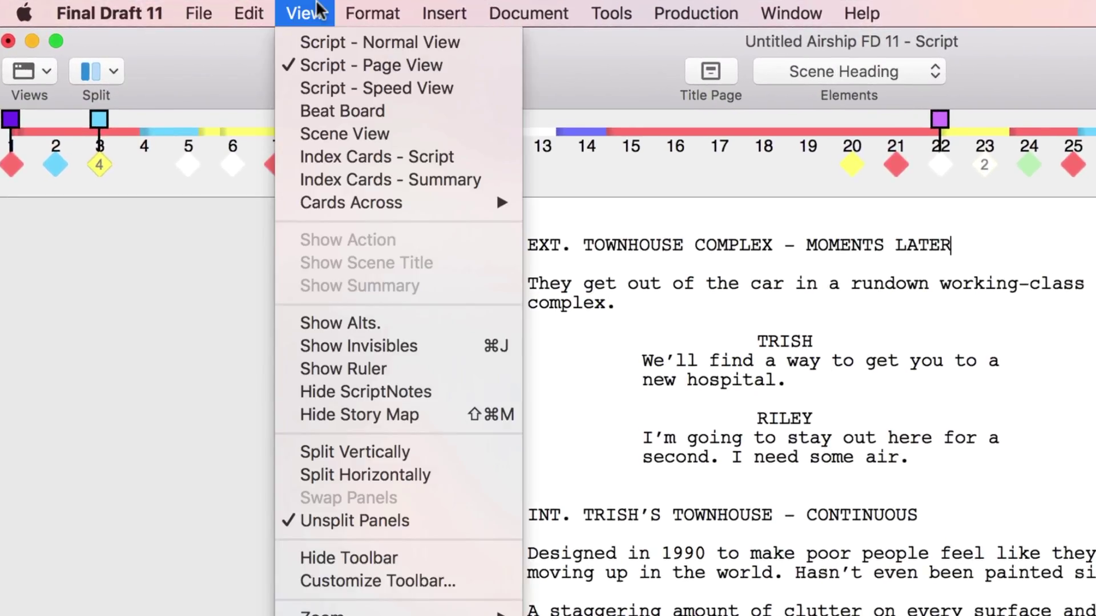
{"action": "left_click", "coordinate": [371, 111]}
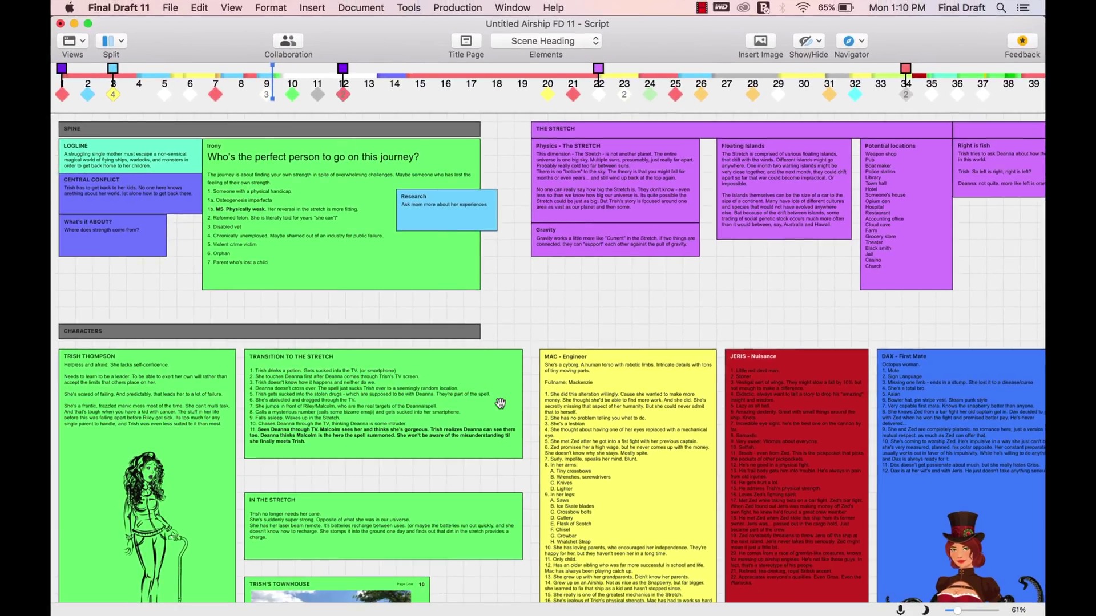
{"action": "scroll", "coordinate": [500, 404], "scroll_direction": "down", "scroll_amount": 1}
{"action": "scroll", "coordinate": [499, 404], "scroll_direction": "down", "scroll_amount": 5}
{"action": "scroll", "coordinate": [500, 403], "scroll_direction": "down", "scroll_amount": 2}
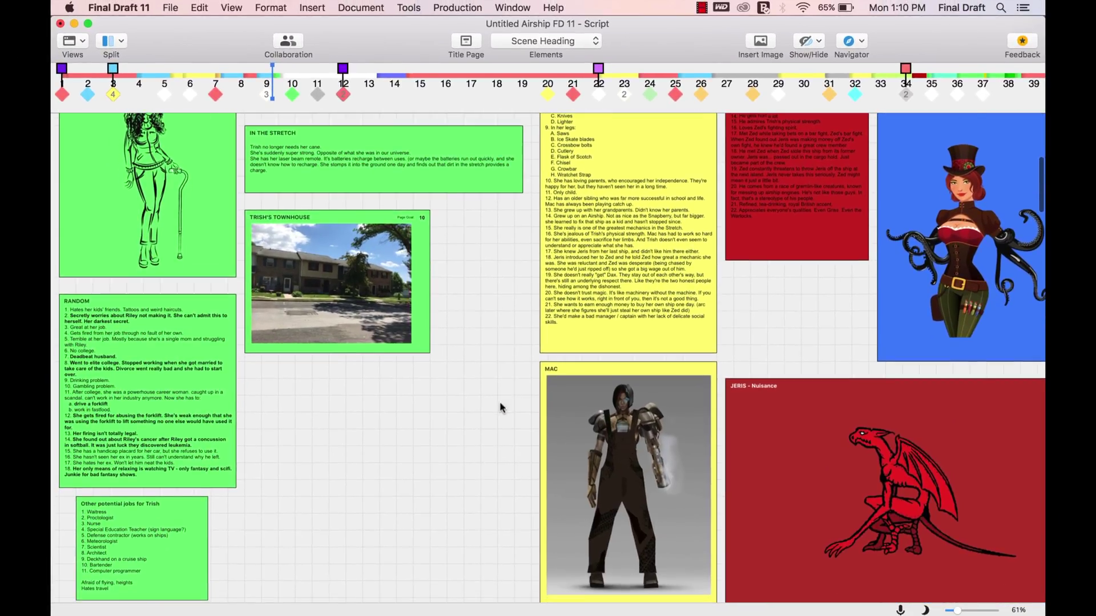
{"action": "scroll", "coordinate": [500, 405], "scroll_direction": "down", "scroll_amount": 6}
{"action": "scroll", "coordinate": [499, 405], "scroll_direction": "down", "scroll_amount": 3}
{"action": "scroll", "coordinate": [500, 405], "scroll_direction": "down", "scroll_amount": 3}
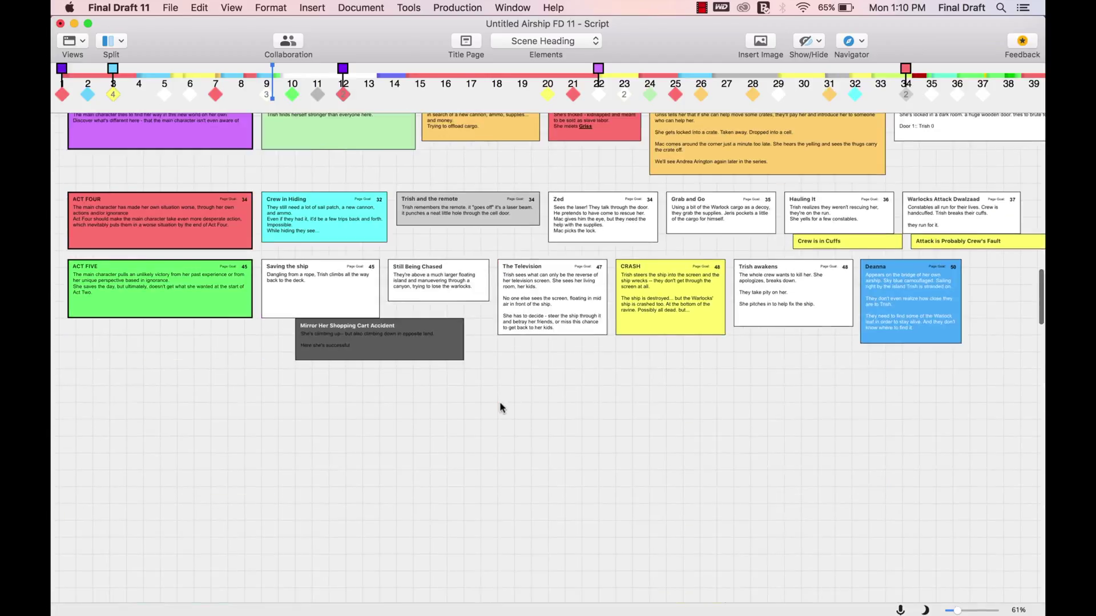
{"action": "scroll", "coordinate": [500, 408], "scroll_direction": "down", "scroll_amount": 3}
{"action": "scroll", "coordinate": [500, 406], "scroll_direction": "down", "scroll_amount": 1}
{"action": "scroll", "coordinate": [500, 405], "scroll_direction": "down", "scroll_amount": 5}
{"action": "scroll", "coordinate": [500, 404], "scroll_direction": "down", "scroll_amount": 2}
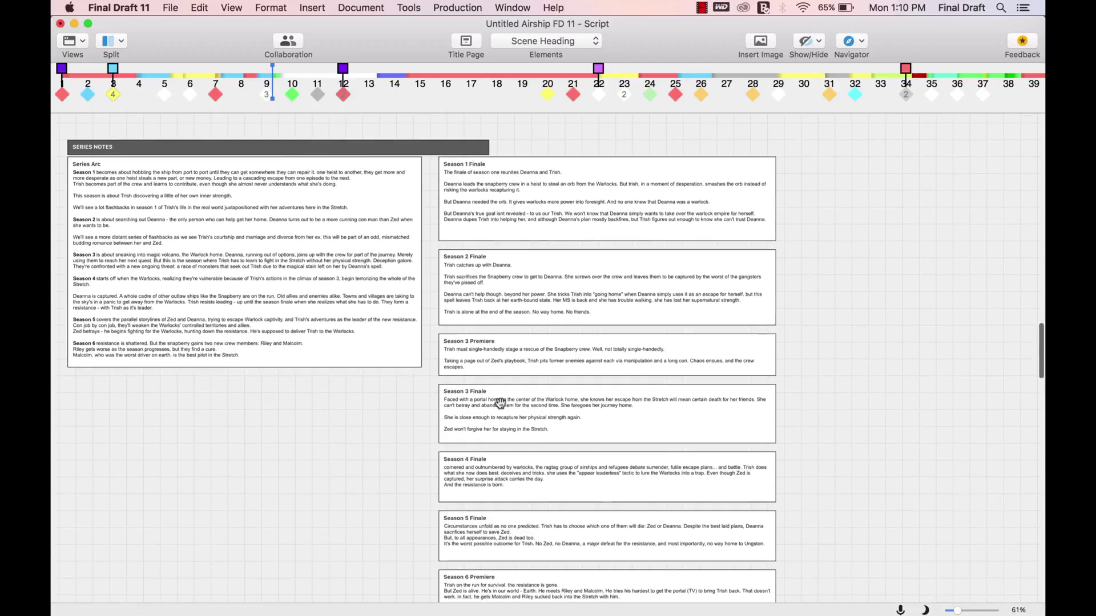
{"action": "scroll", "coordinate": [500, 404], "scroll_direction": "down", "scroll_amount": 1}
{"action": "scroll", "coordinate": [500, 403], "scroll_direction": "down", "scroll_amount": 2}
{"action": "scroll", "coordinate": [500, 405], "scroll_direction": "down", "scroll_amount": 2}
{"action": "scroll", "coordinate": [501, 408], "scroll_direction": "down", "scroll_amount": 1}
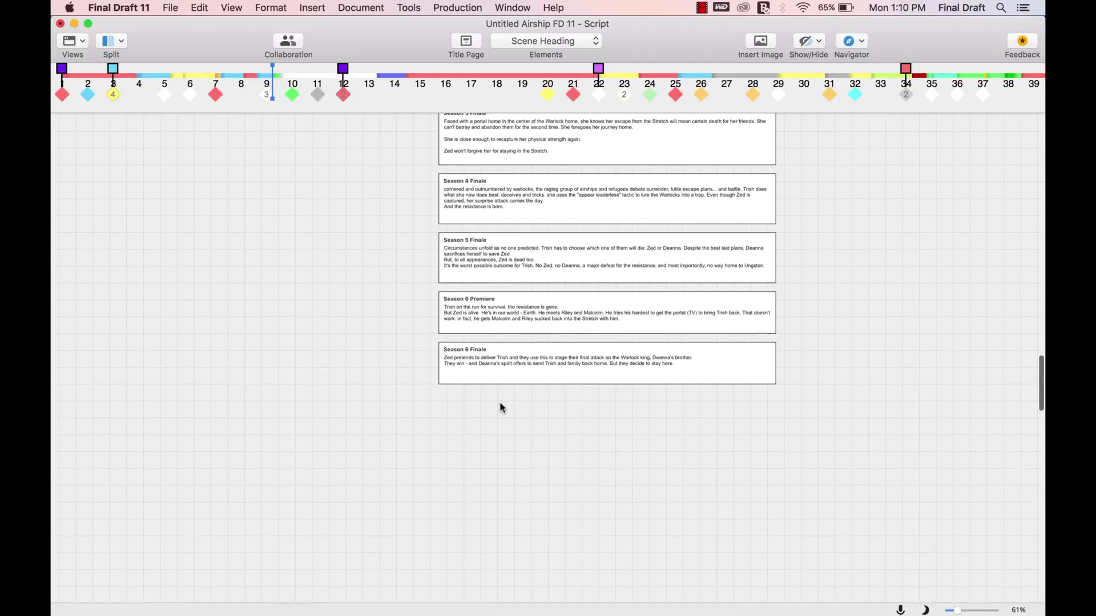
{"action": "scroll", "coordinate": [500, 403], "scroll_direction": "down", "scroll_amount": 1}
{"action": "scroll", "coordinate": [500, 404], "scroll_direction": "down", "scroll_amount": 4}
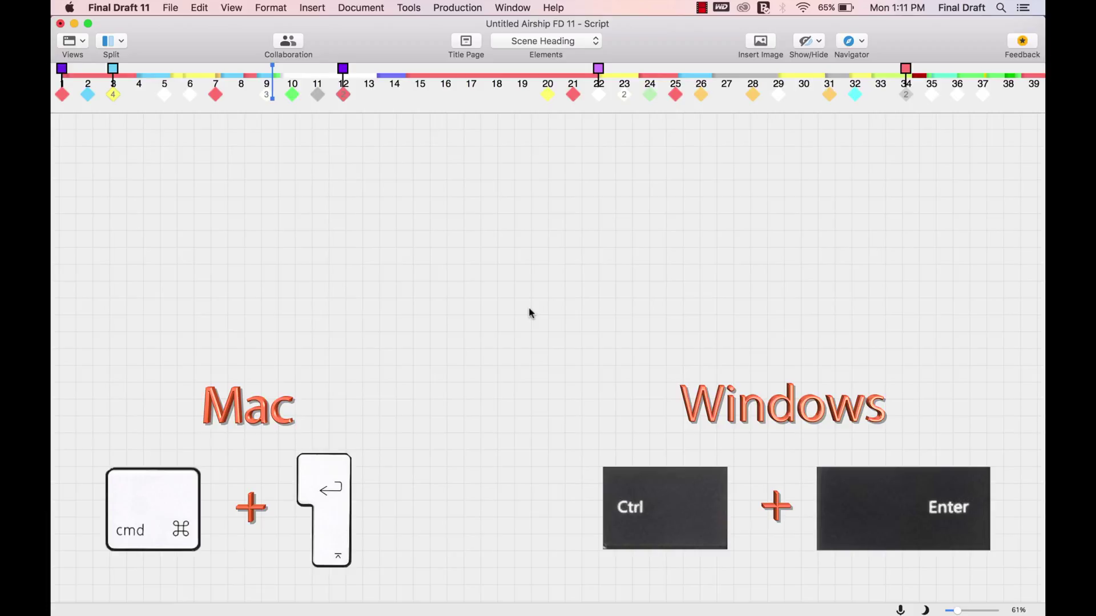
- Add a 'Logline' beat whose body begins 'A struggling mother must escape a non-sensical magical world...'
{"action": "key", "text": "super+Return"}
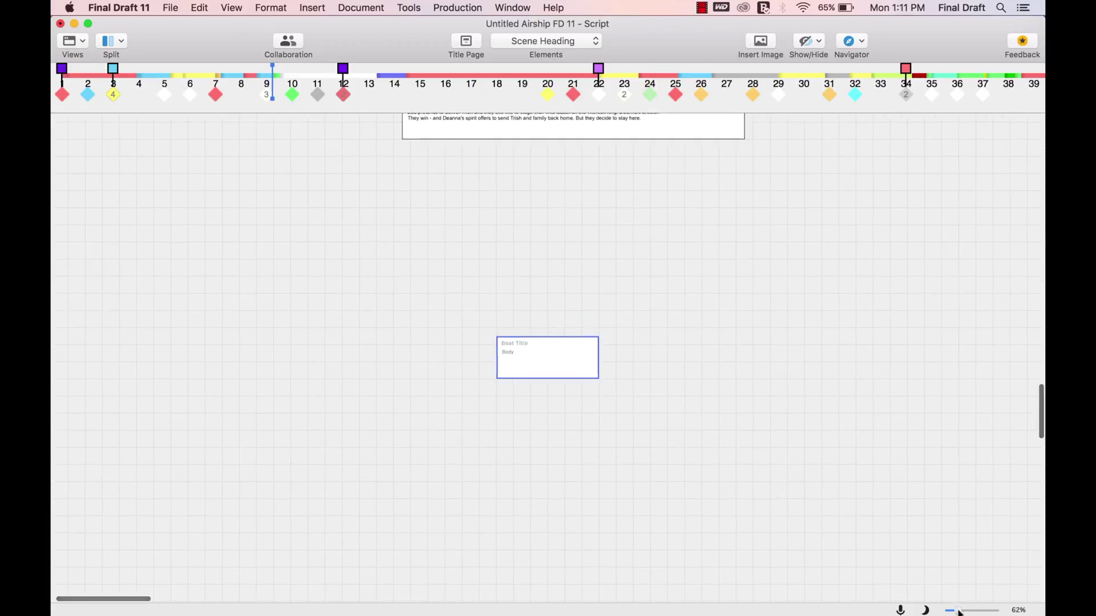
{"action": "type", "text": "Logline"}
{"action": "left_click", "coordinate": [501, 361]}
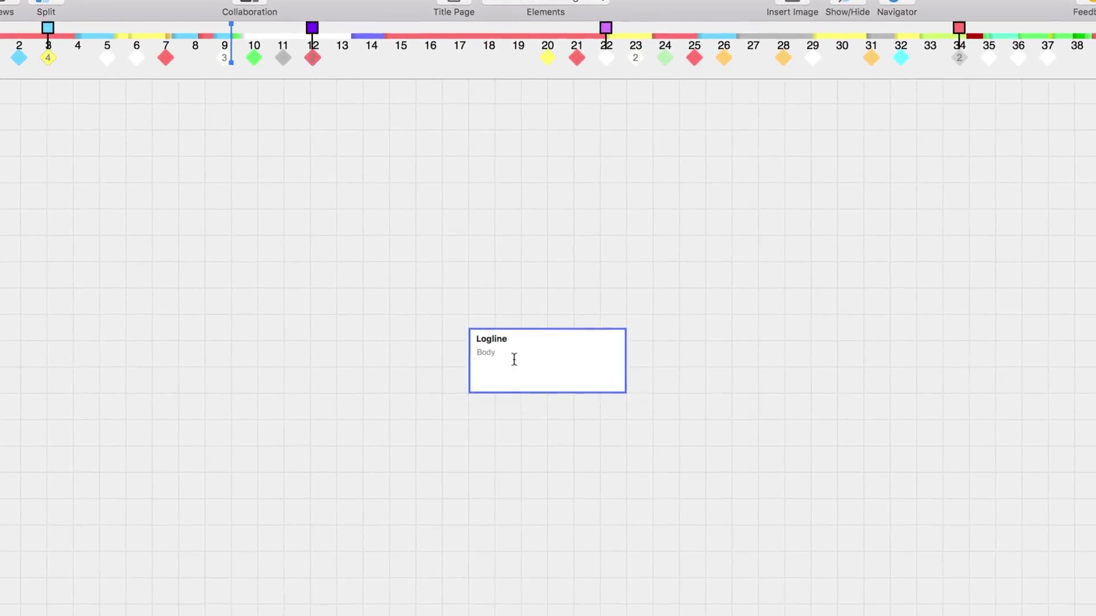
{"action": "type", "text": "A struggling mother must escape a non-sensic"}
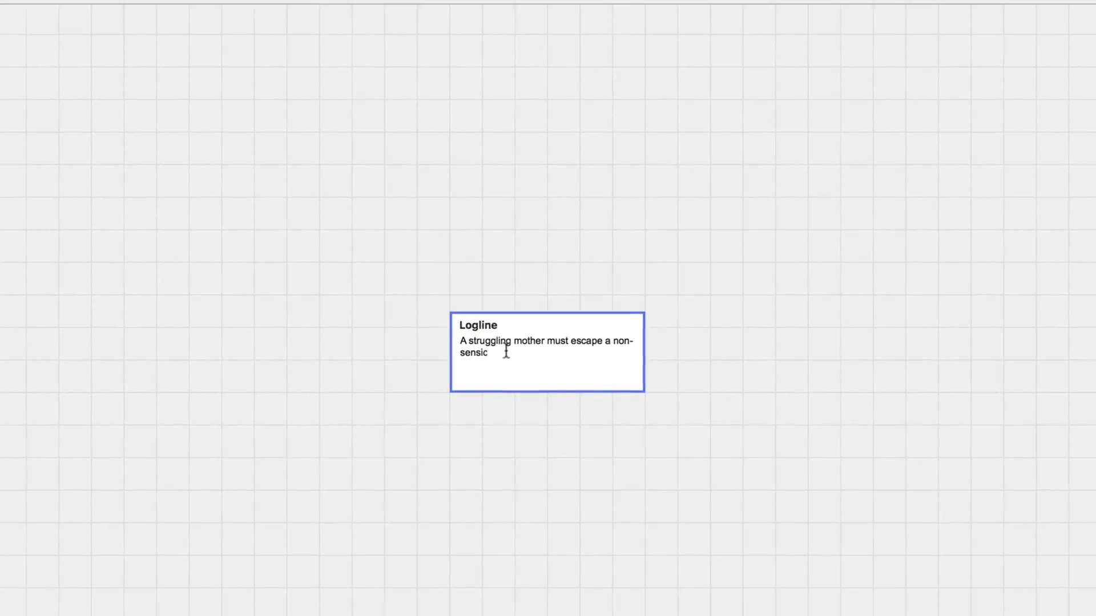
{"action": "type", "text": "al magical world of"}
{"action": "type", "text": " flying shi"}
{"action": "type", "text": "ps, warlocks"}
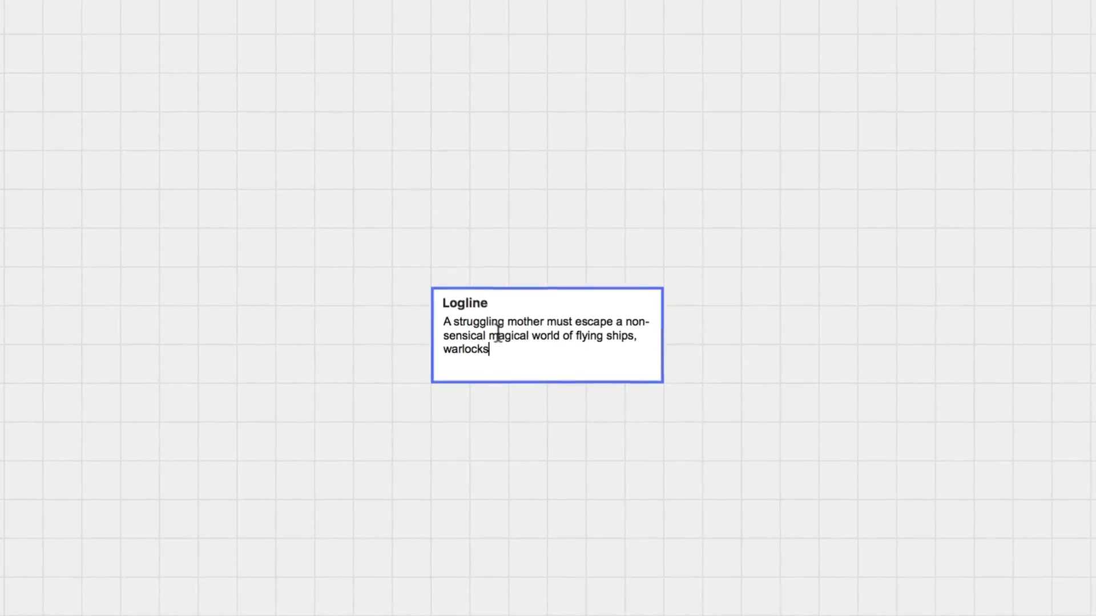
{"action": "type", "text": ", and monsters in order to get back home to her children"}
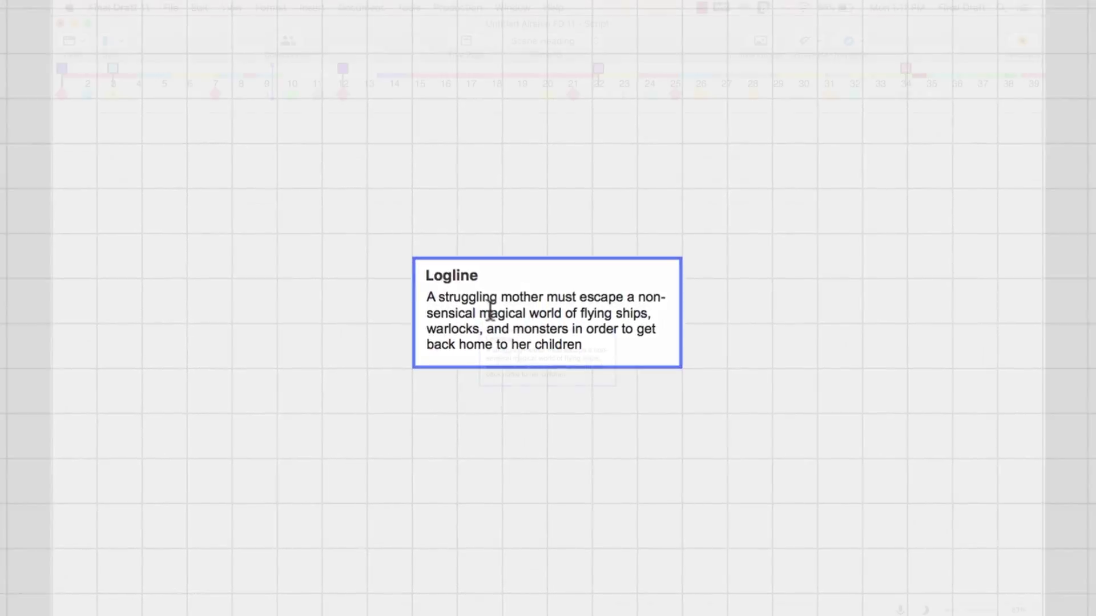
- Place Concept.jpg on the board and enlarge it so the airship image fills the card
{"action": "left_click_drag", "start_coordinate": [1000, 117], "coordinate": [627, 242]}
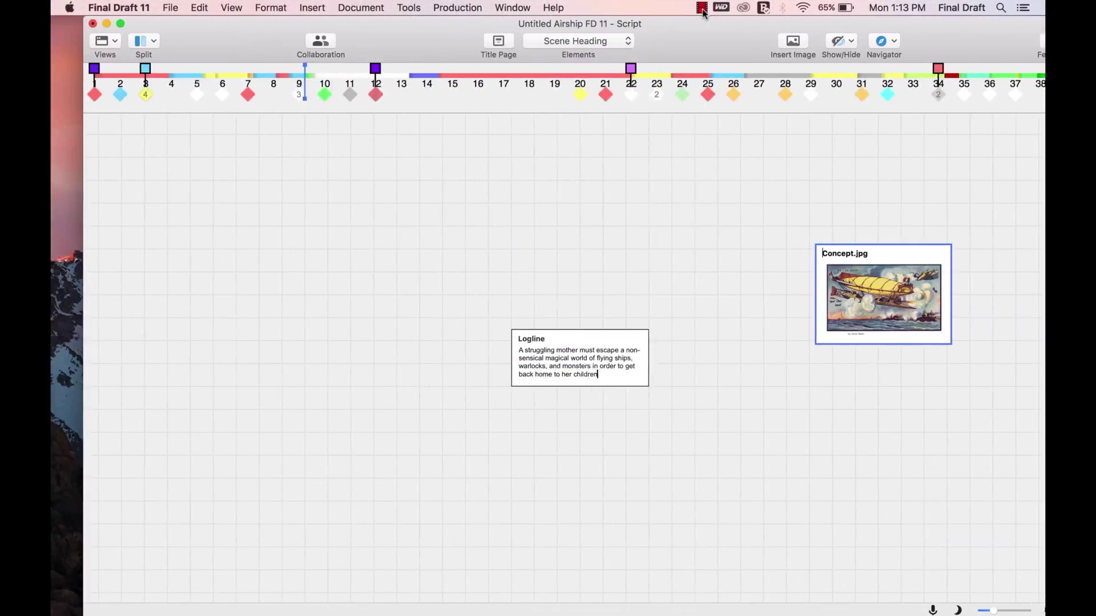
{"action": "left_click_drag", "start_coordinate": [780, 339], "coordinate": [674, 408]}
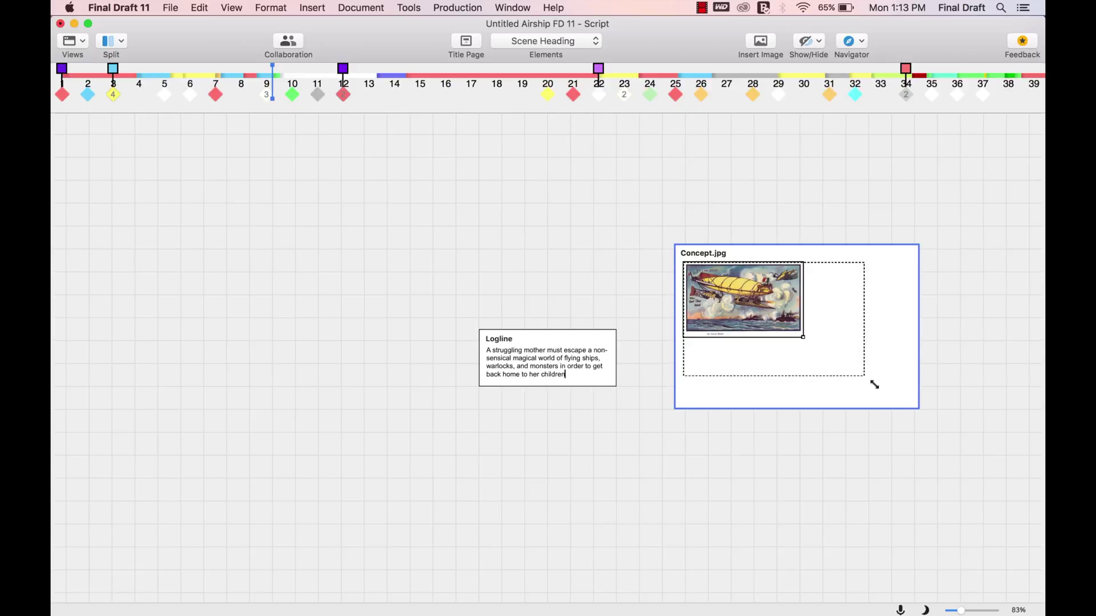
{"action": "left_click_drag", "start_coordinate": [874, 385], "coordinate": [888, 429]}
- Copy the INT. TRISH'S TOWNHOUSE scene text from the script into a beat at the board's upper left
{"action": "left_click", "coordinate": [231, 7]}
{"action": "left_click", "coordinate": [251, 37]}
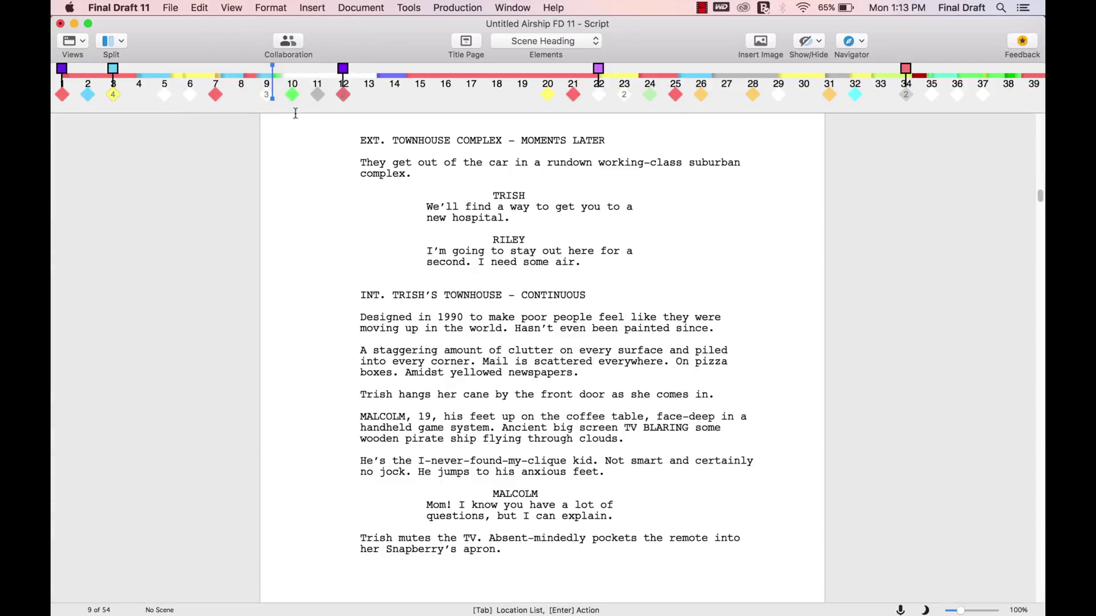
{"action": "left_click_drag", "start_coordinate": [364, 294], "coordinate": [652, 472]}
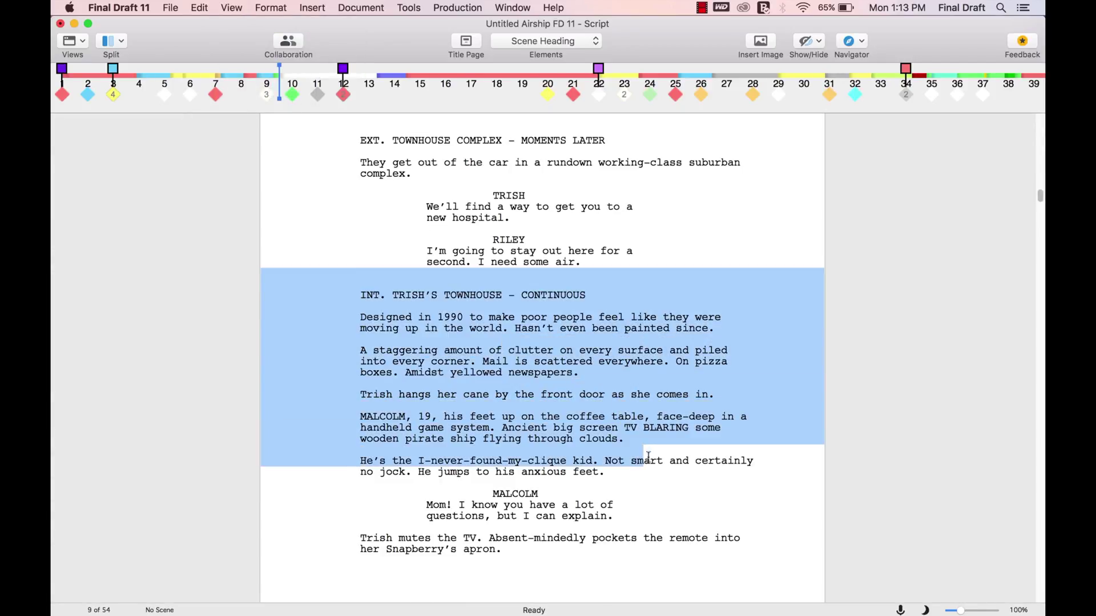
{"action": "left_click", "coordinate": [246, 8]}
{"action": "left_click", "coordinate": [262, 64]}
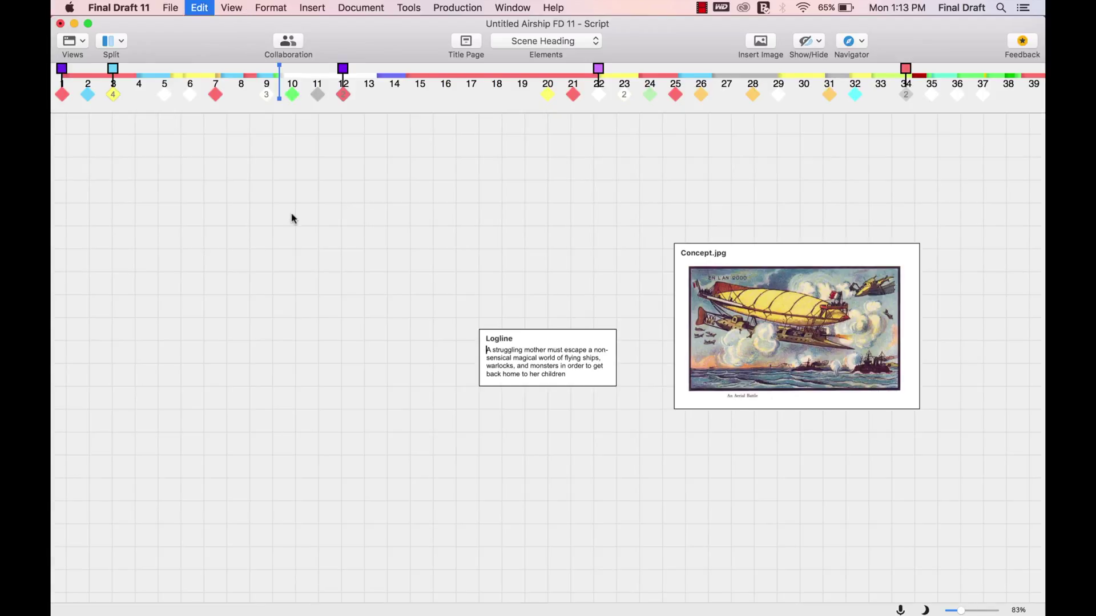
{"action": "key", "text": "super+v"}
{"action": "left_click_drag", "start_coordinate": [604, 435], "coordinate": [262, 217]}
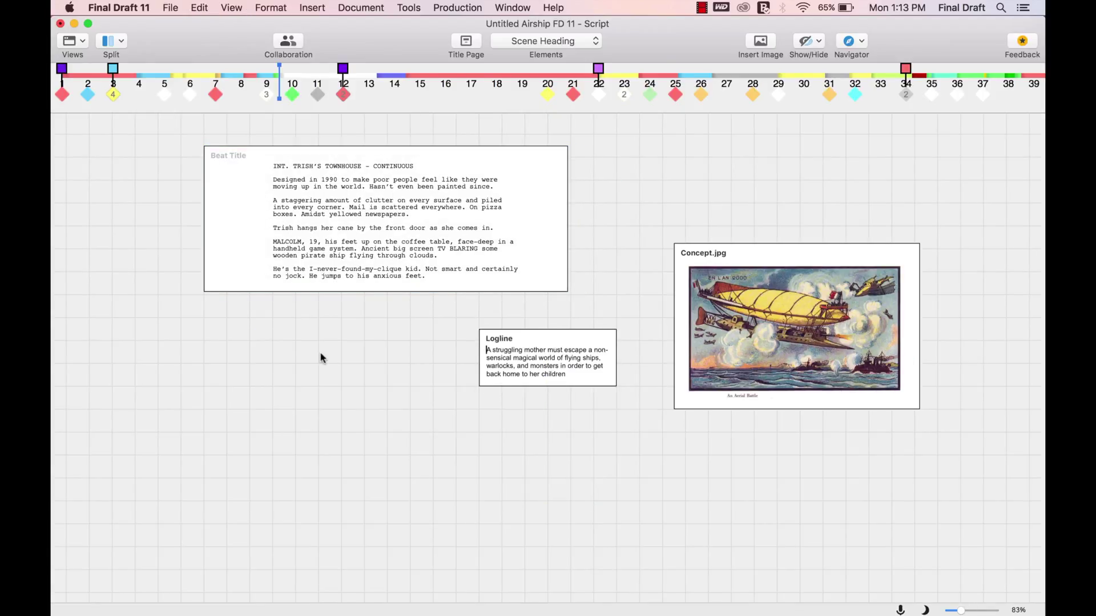
- Create a 'Central Conflict' beat with body 'Trish has to get back to her kids...' and select that sentence
{"action": "double_click", "coordinate": [299, 461]}
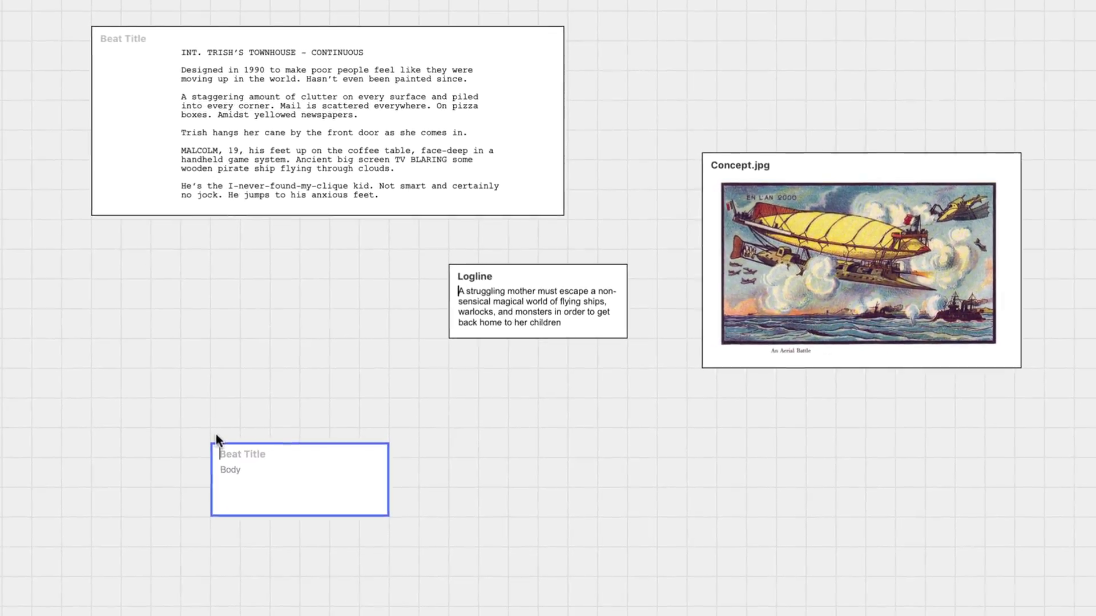
{"action": "type", "text": "Central Conflict"}
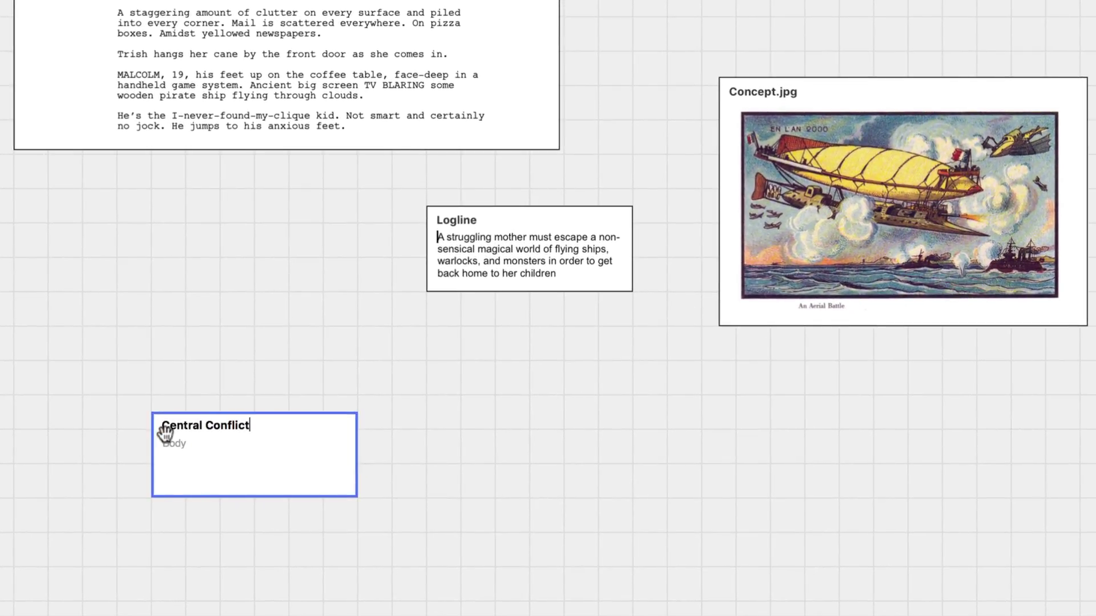
{"action": "key", "text": "Tab"}
{"action": "type", "text": "Trish has to get"}
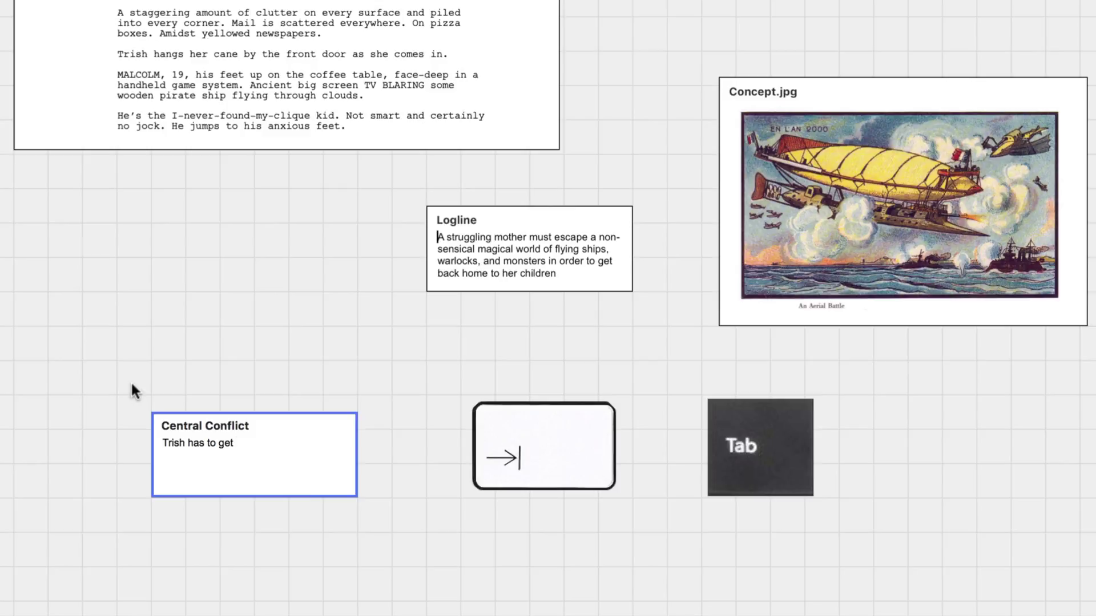
{"action": "type", "text": " back to her kids. No one her knows anything about her"}
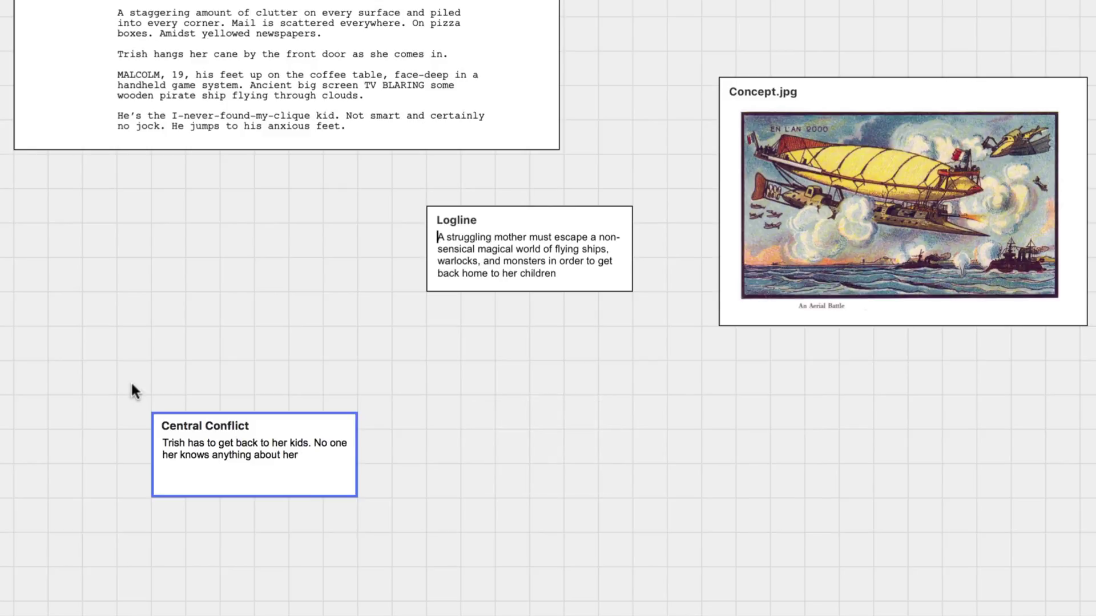
{"action": "type", "text": " world, let alone how to get back there."}
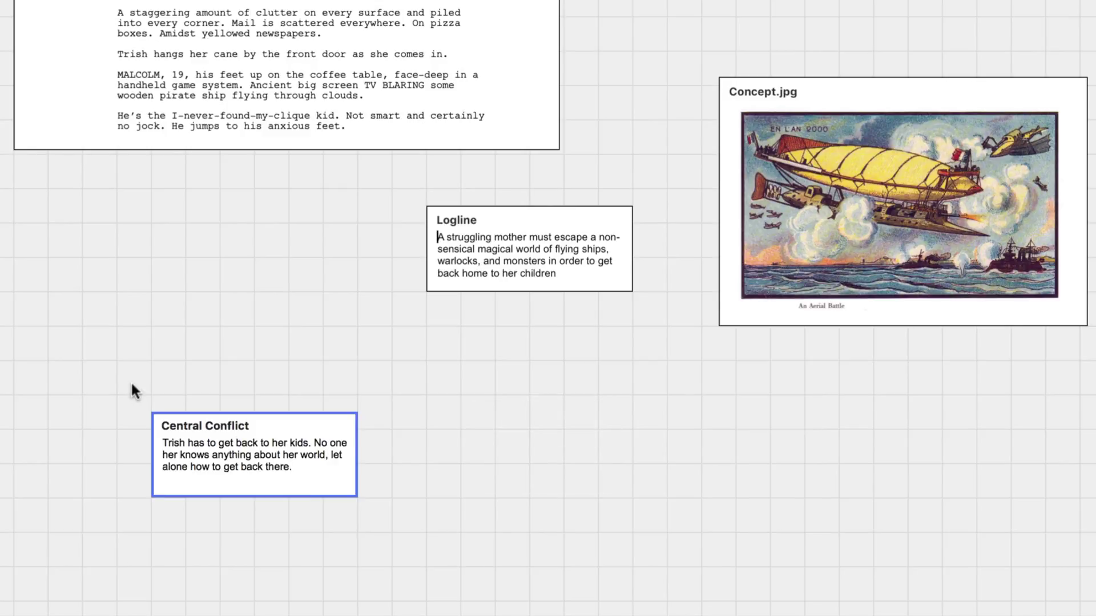
{"action": "left_click_drag", "start_coordinate": [162, 443], "coordinate": [322, 451]}
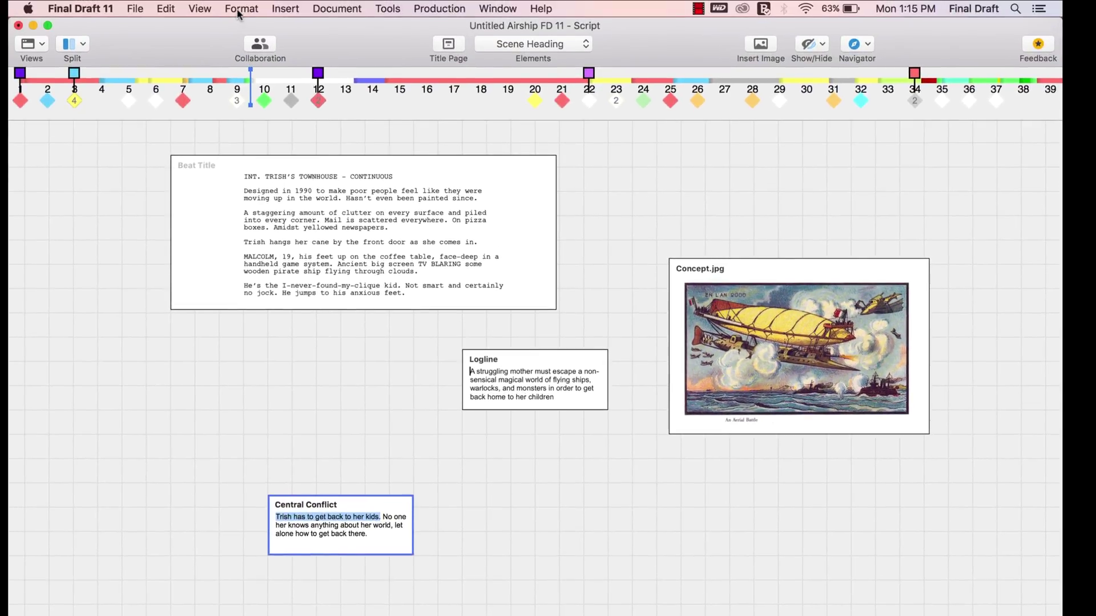
- Set 'Trish has to get back to her kids' in bold italic via the font settings, then exit the card
{"action": "left_click", "coordinate": [240, 9]}
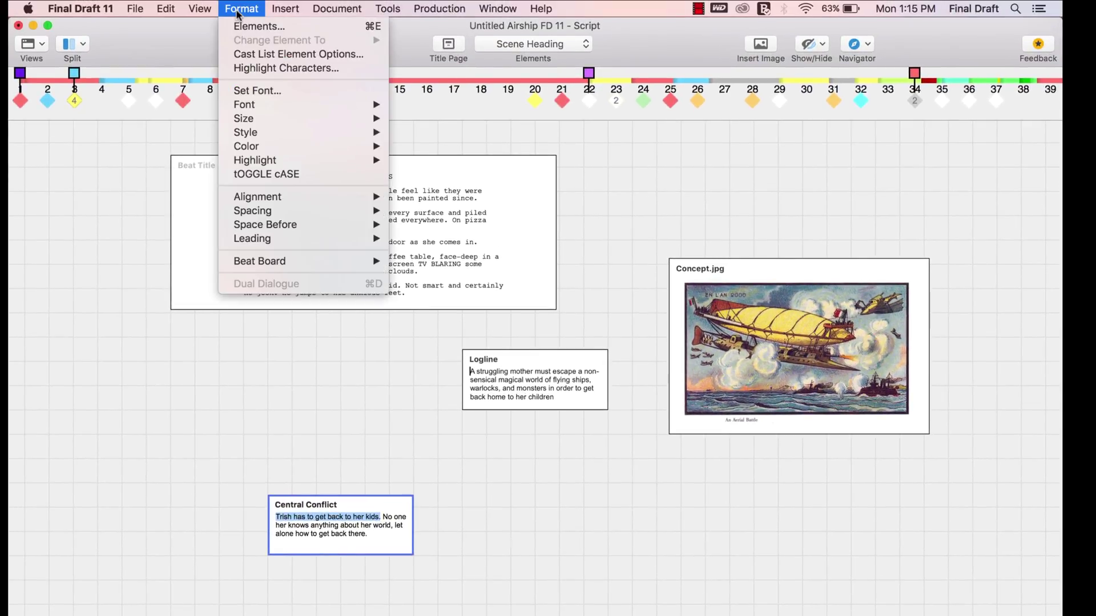
{"action": "left_click", "coordinate": [264, 90]}
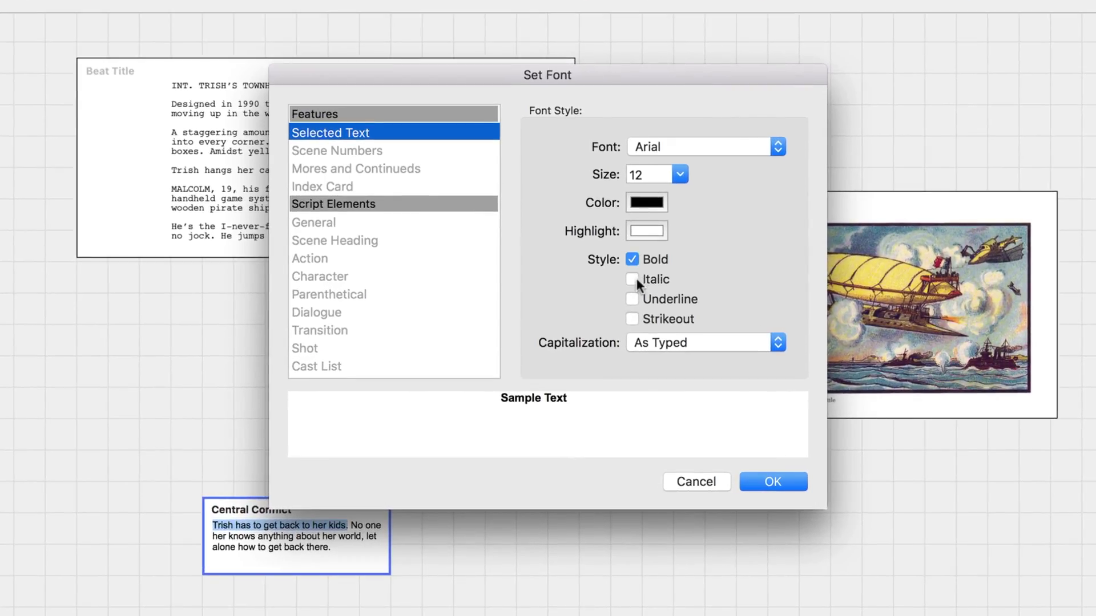
{"action": "left_click", "coordinate": [633, 277]}
{"action": "left_click", "coordinate": [765, 477]}
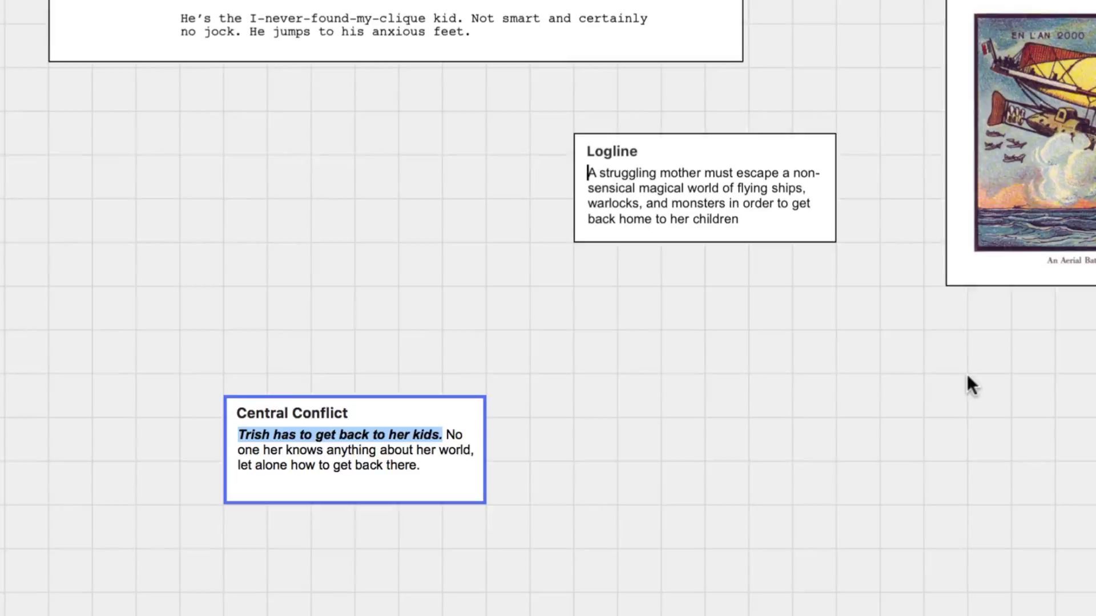
{"action": "left_click", "coordinate": [889, 398]}
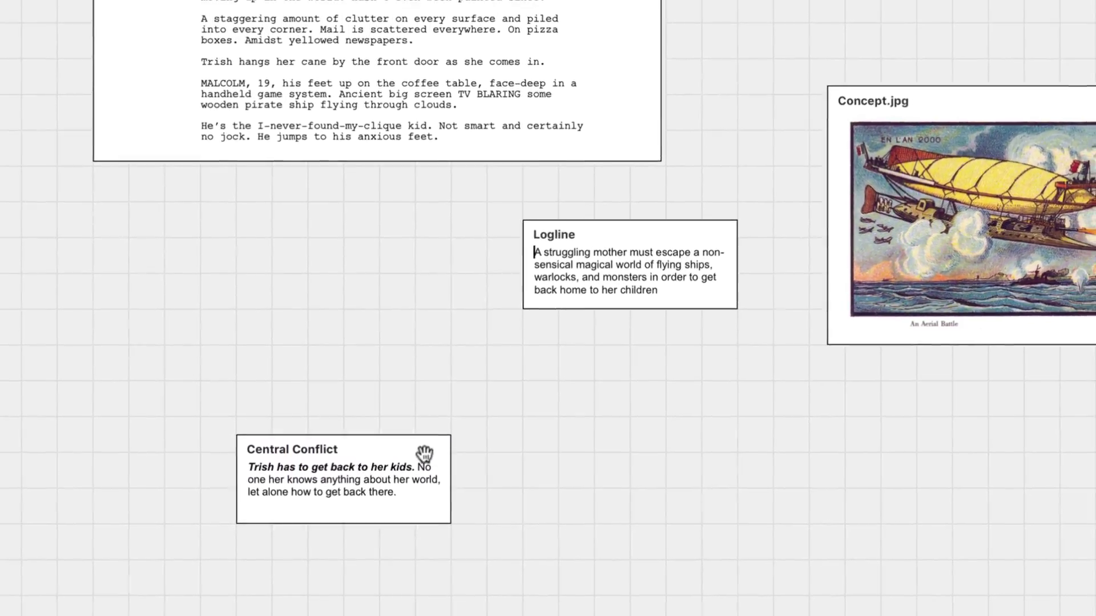
- Color both the Logline and Central Conflict beats a custom orange from the colour wheel
{"action": "mouse_move", "coordinate": [202, 569]}
{"action": "left_mouse_down"}
{"action": "mouse_move", "coordinate": [574, 349]}
{"action": "mouse_move", "coordinate": [361, 364]}
{"action": "left_mouse_up"}
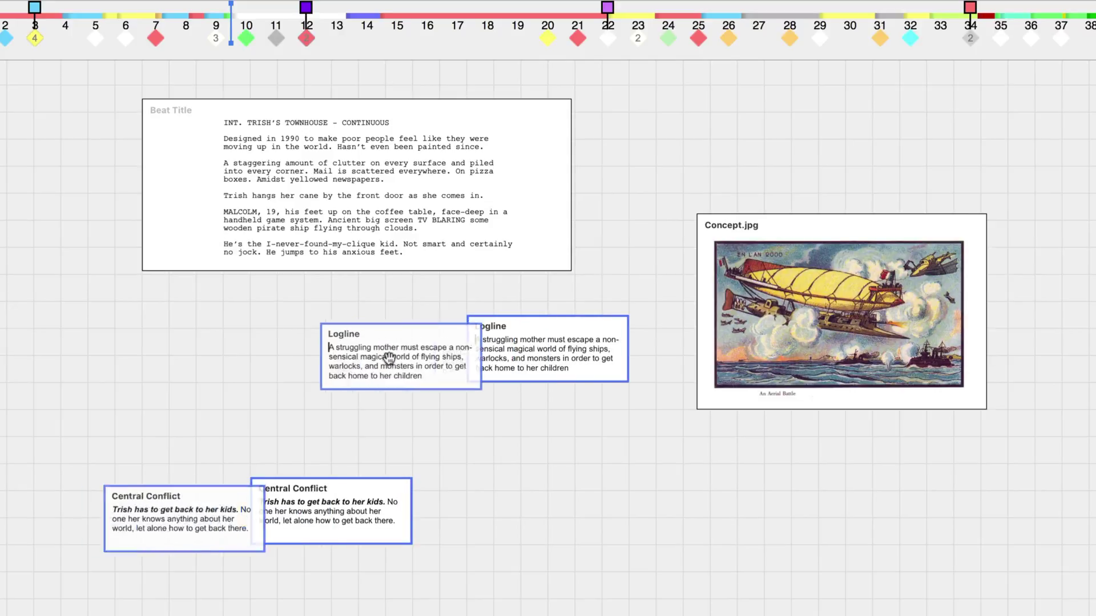
{"action": "right_click", "coordinate": [398, 388]}
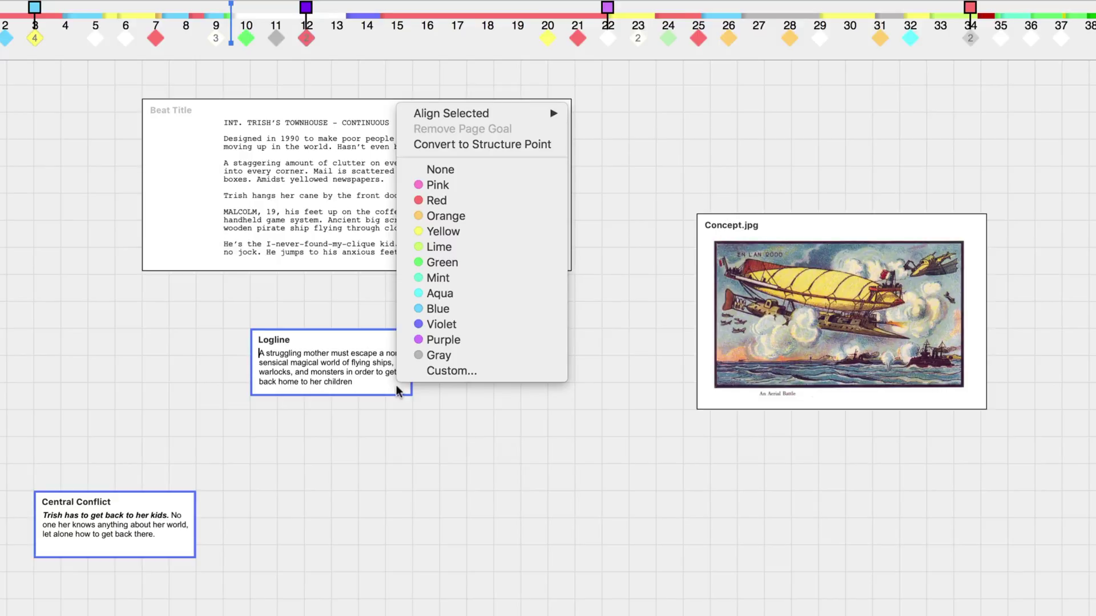
{"action": "left_click", "coordinate": [439, 371]}
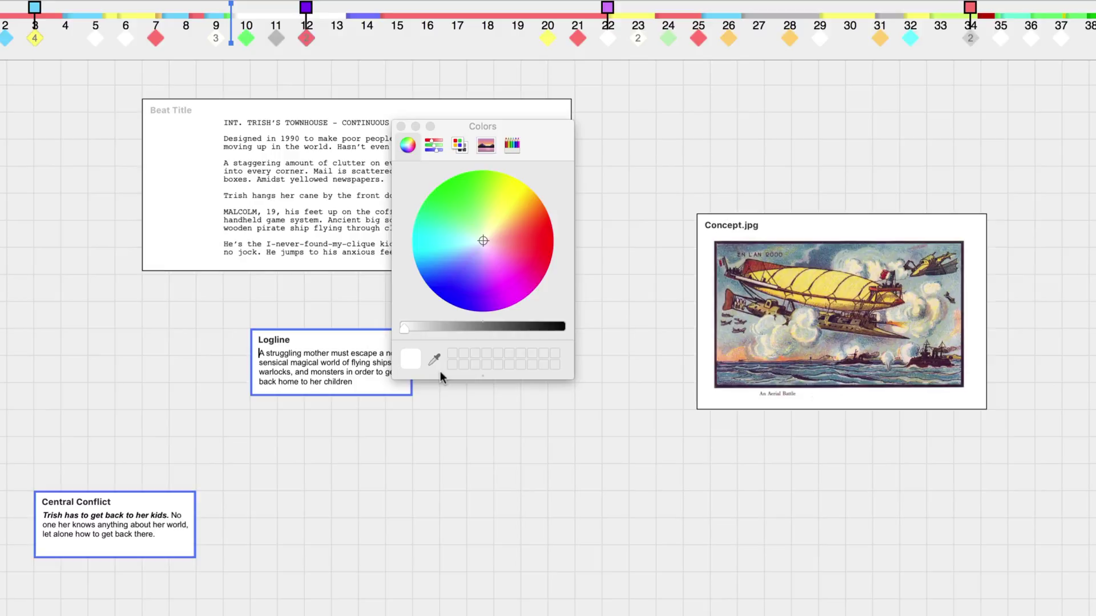
{"action": "left_click_drag", "start_coordinate": [484, 241], "coordinate": [524, 218]}
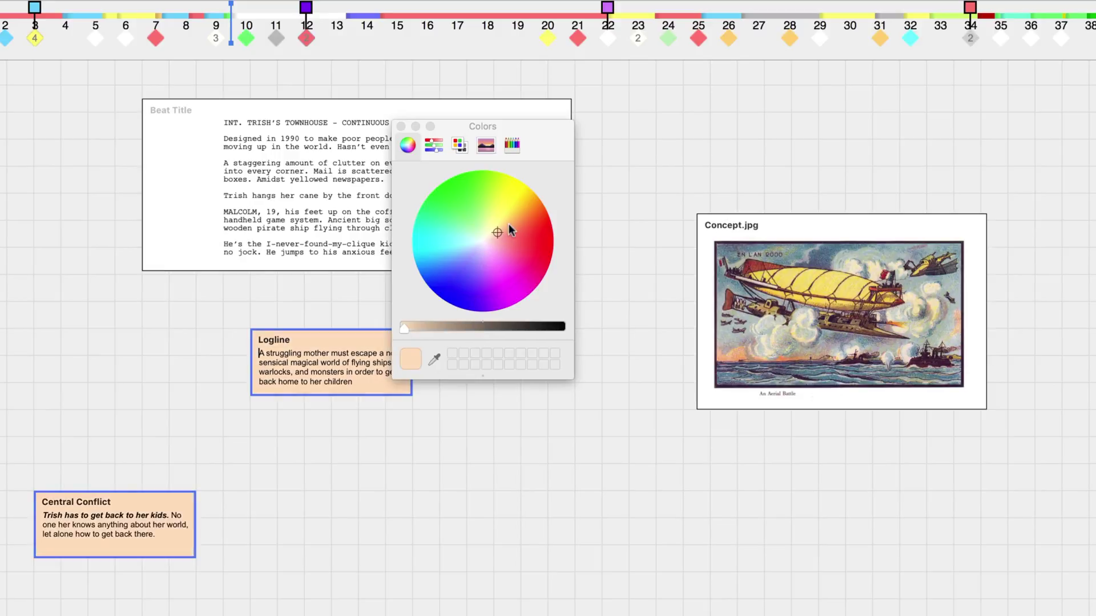
{"action": "left_click", "coordinate": [401, 126]}
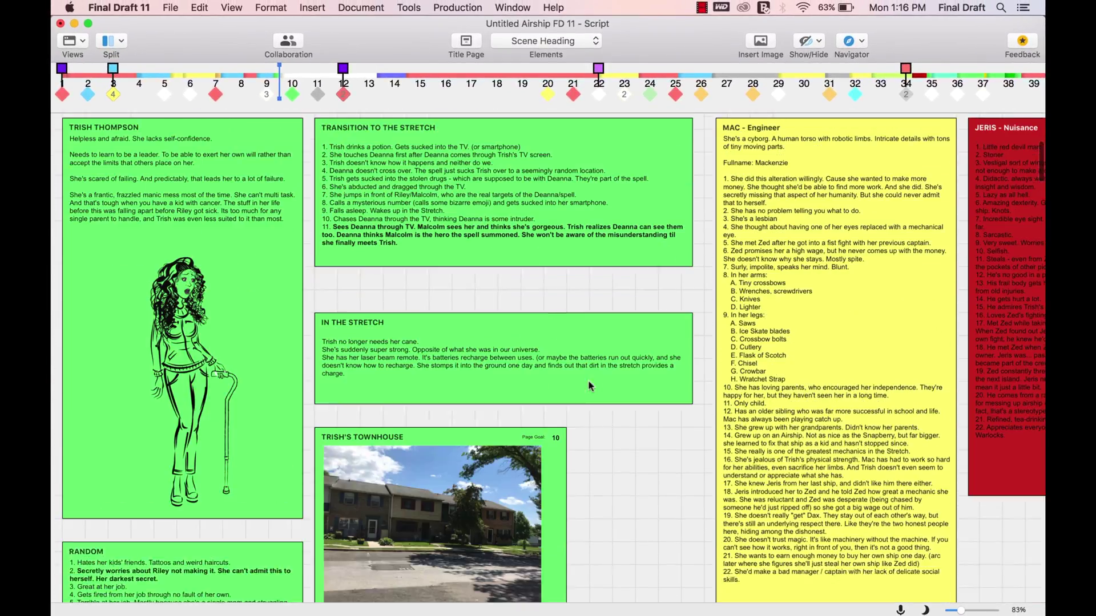
- Zoom out and try moving the green Trish cards right, then undo the move
{"action": "left_click_drag", "start_coordinate": [960, 611], "coordinate": [954, 611]}
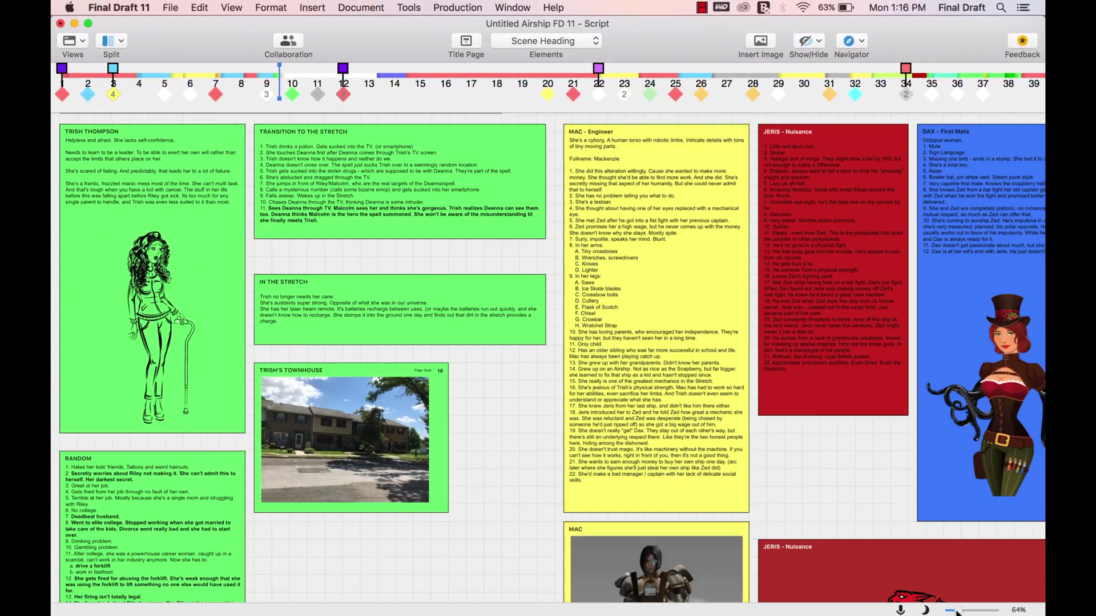
{"action": "scroll", "coordinate": [582, 359], "scroll_direction": "up", "scroll_amount": 1}
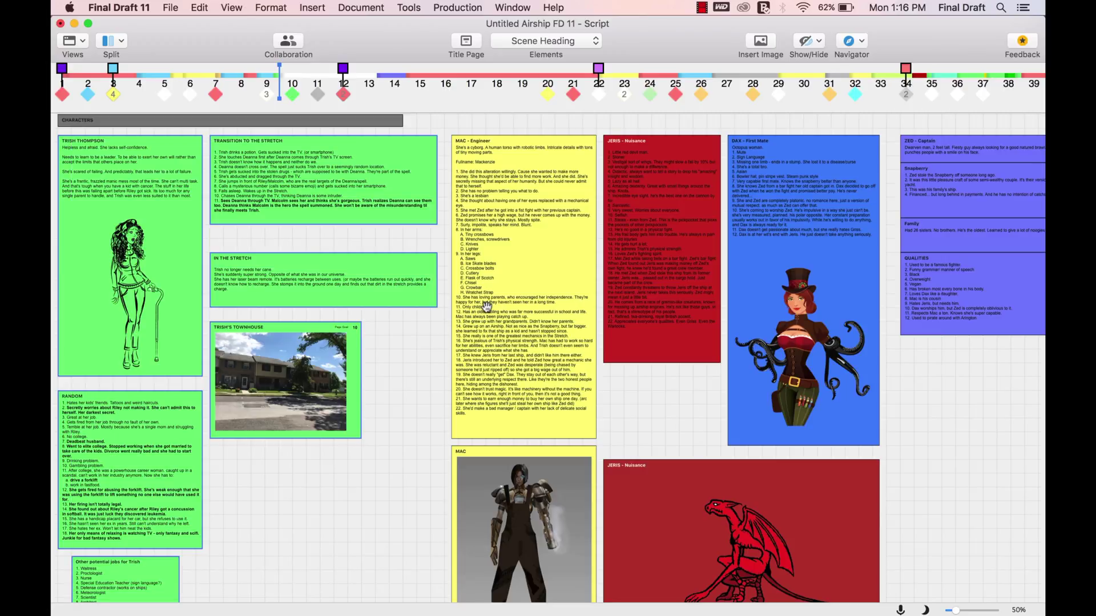
{"action": "left_click_drag", "start_coordinate": [164, 242], "coordinate": [517, 281]}
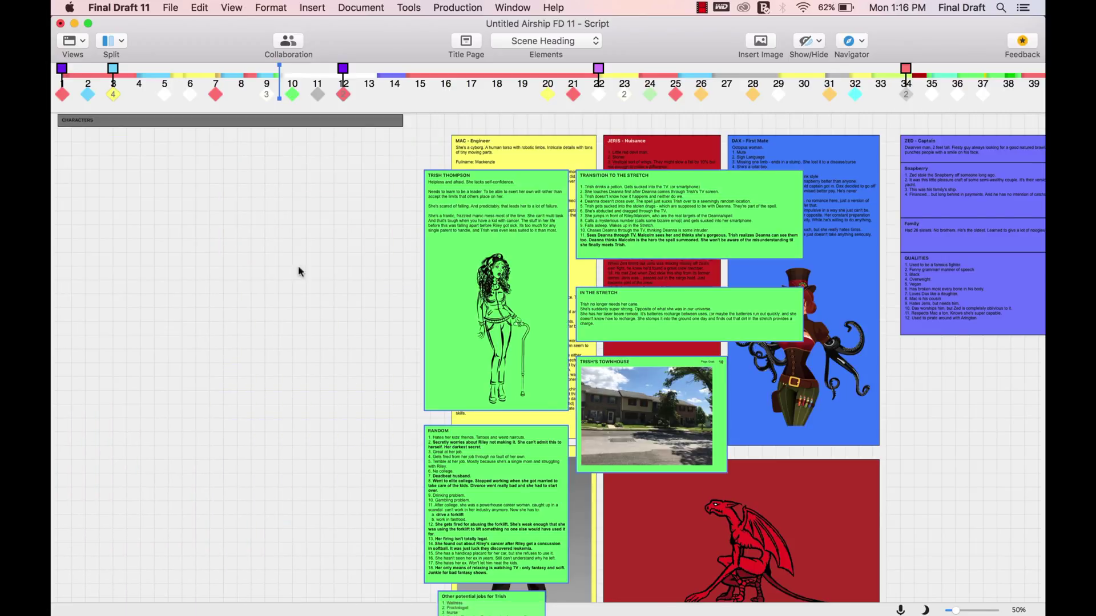
{"action": "key", "text": "super+z"}
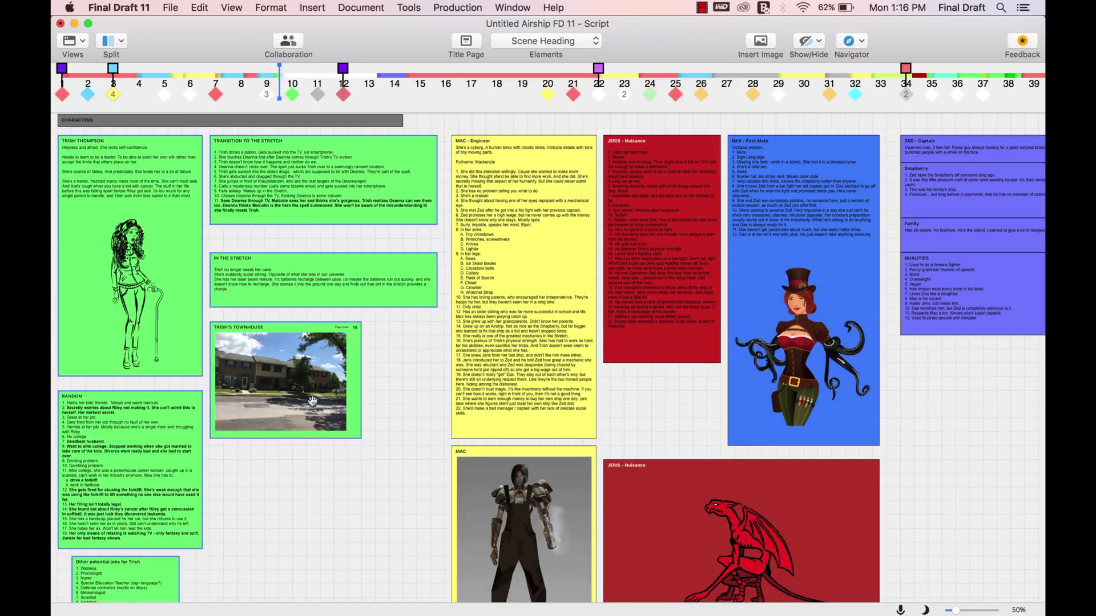
- Enlarge the Concept.jpg image beat and shift it further right on the board
{"action": "scroll", "coordinate": [312, 401], "scroll_direction": "down", "scroll_amount": 10}
{"action": "scroll", "coordinate": [322, 425], "scroll_direction": "down", "scroll_amount": 10}
{"action": "scroll", "coordinate": [332, 449], "scroll_direction": "down", "scroll_amount": 10}
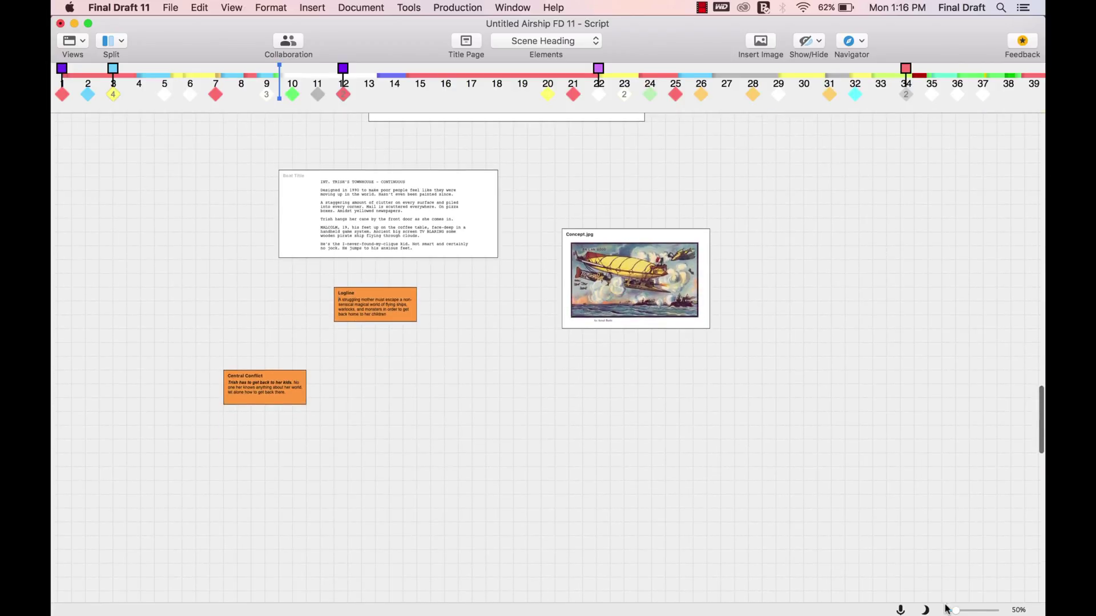
{"action": "left_click_drag", "start_coordinate": [954, 610], "coordinate": [959, 610]}
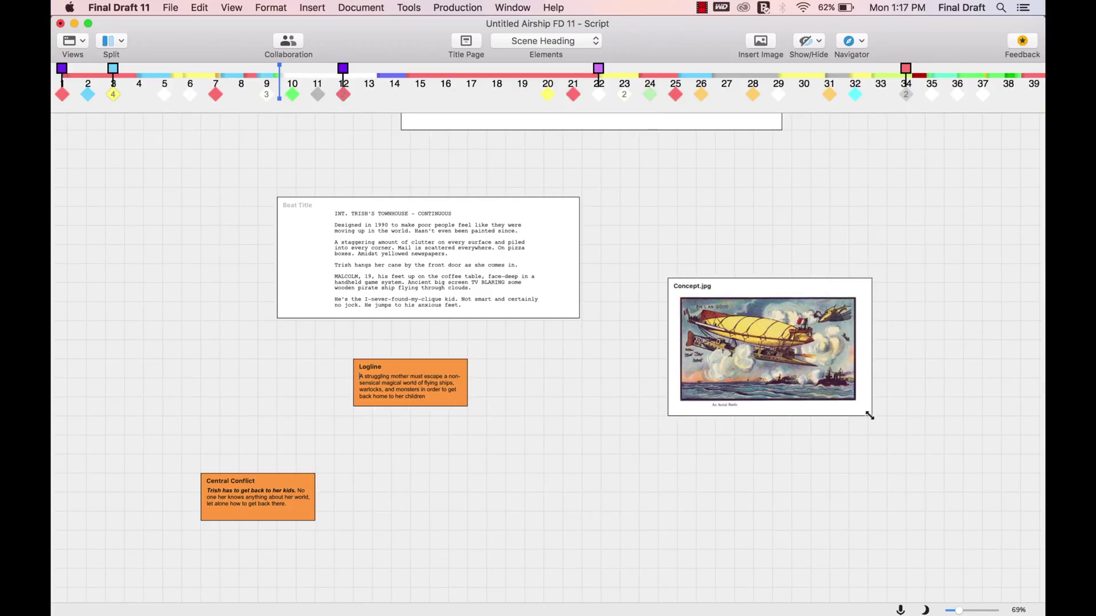
{"action": "mouse_move", "coordinate": [868, 416]}
{"action": "left_mouse_down"}
{"action": "mouse_move", "coordinate": [951, 464]}
{"action": "mouse_move", "coordinate": [900, 431]}
{"action": "left_mouse_up"}
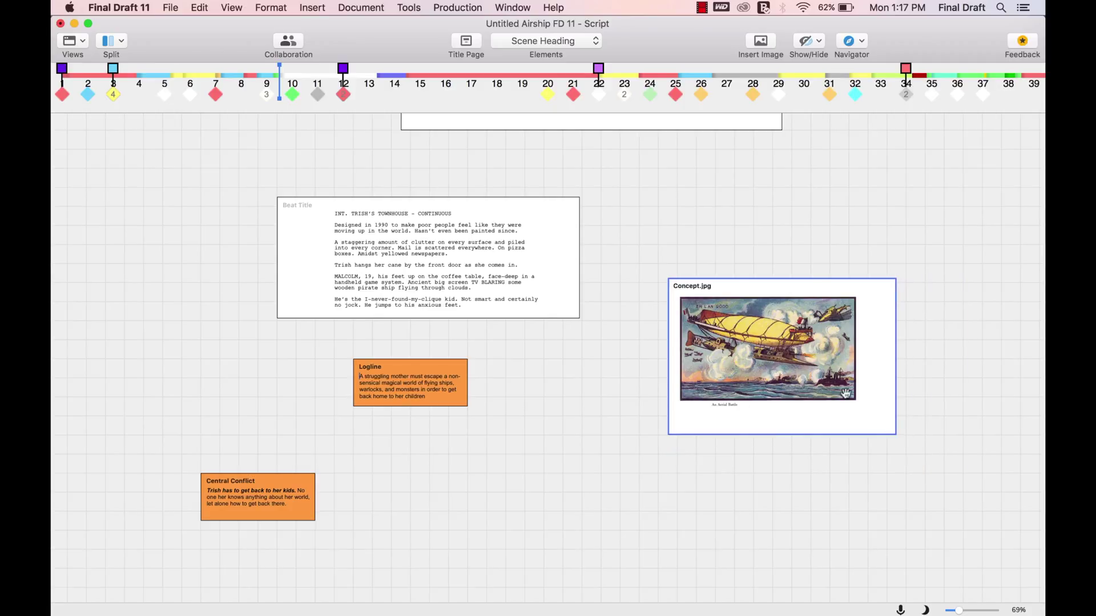
{"action": "left_click_drag", "start_coordinate": [723, 342], "coordinate": [826, 337]}
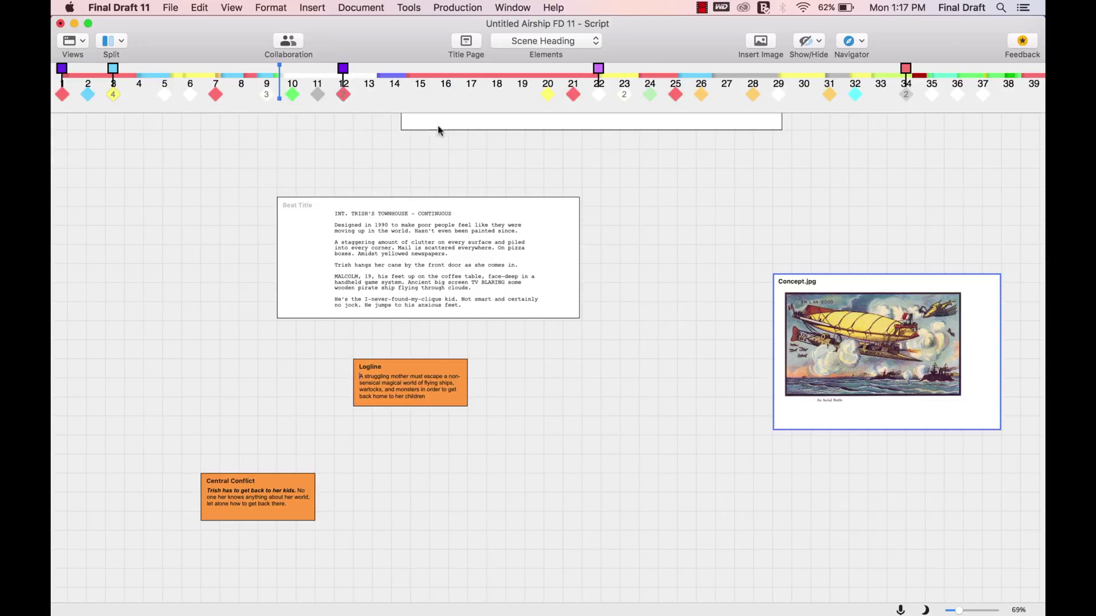
- Turn on grid snapping and stack all four selected beats into a column
{"action": "left_click", "coordinate": [267, 11]}
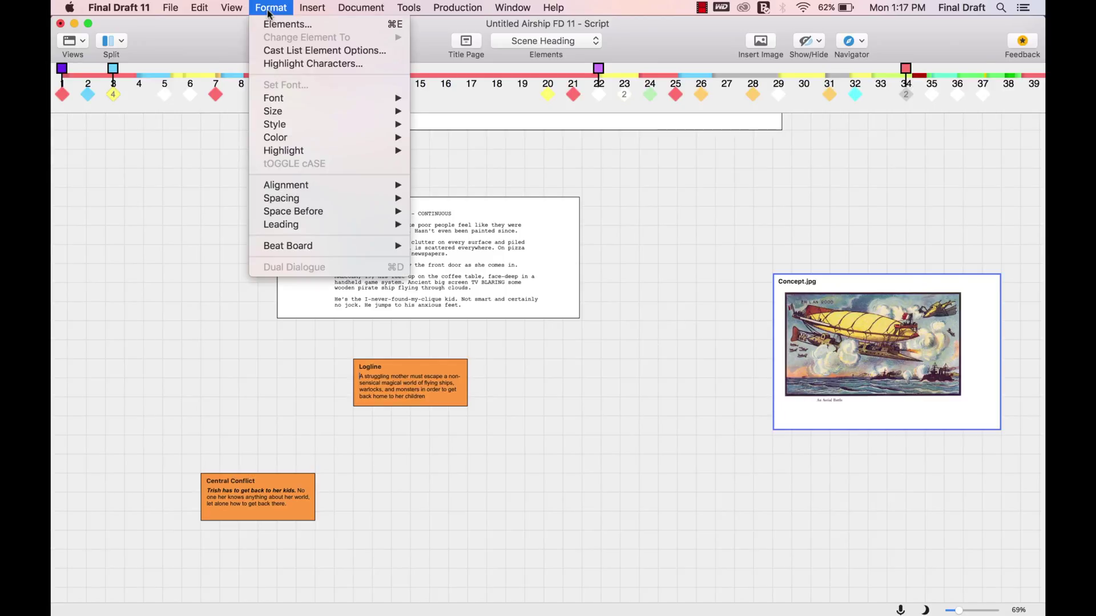
{"action": "mouse_move", "coordinate": [288, 246]}
{"action": "left_click", "coordinate": [435, 260]}
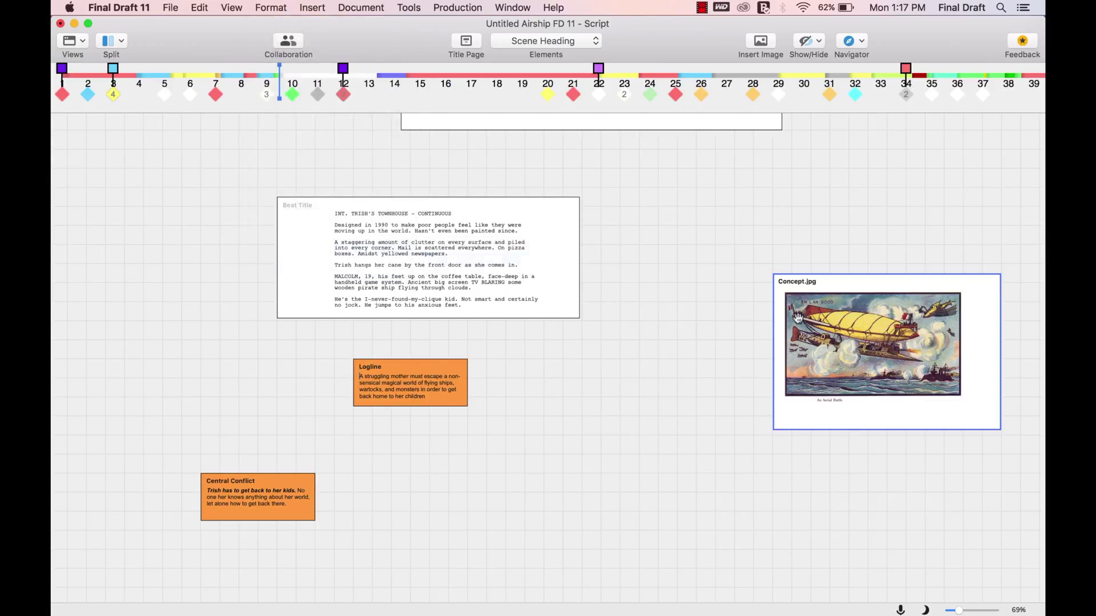
{"action": "left_click_drag", "start_coordinate": [122, 201], "coordinate": [819, 533]}
{"action": "right_click", "coordinate": [467, 244]}
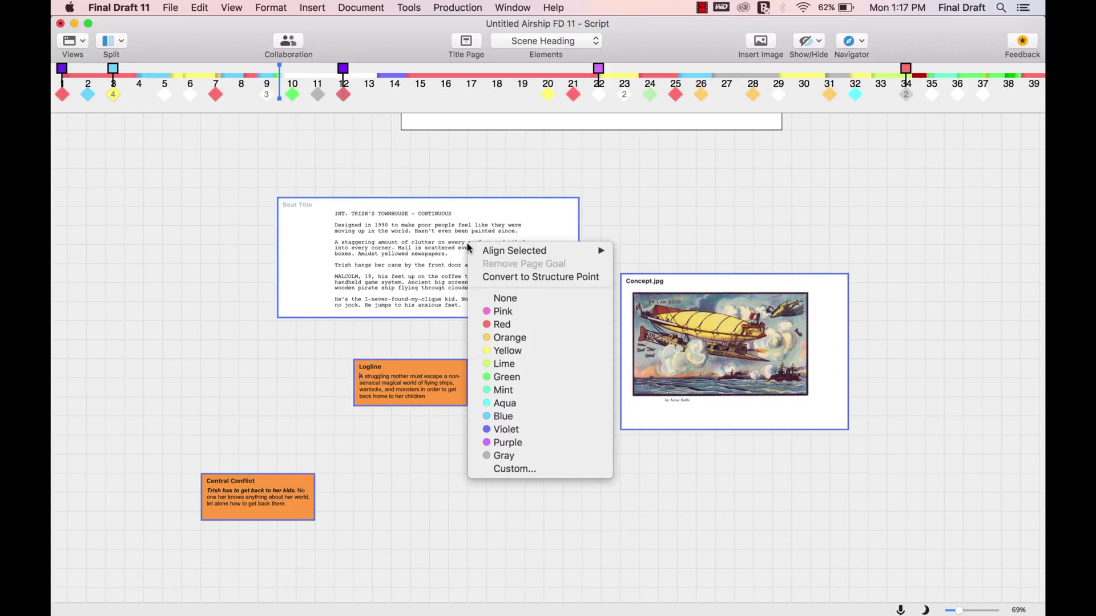
{"action": "left_click", "coordinate": [639, 270]}
- Line the four beats up in a row, then cascade them
{"action": "right_click", "coordinate": [580, 211]}
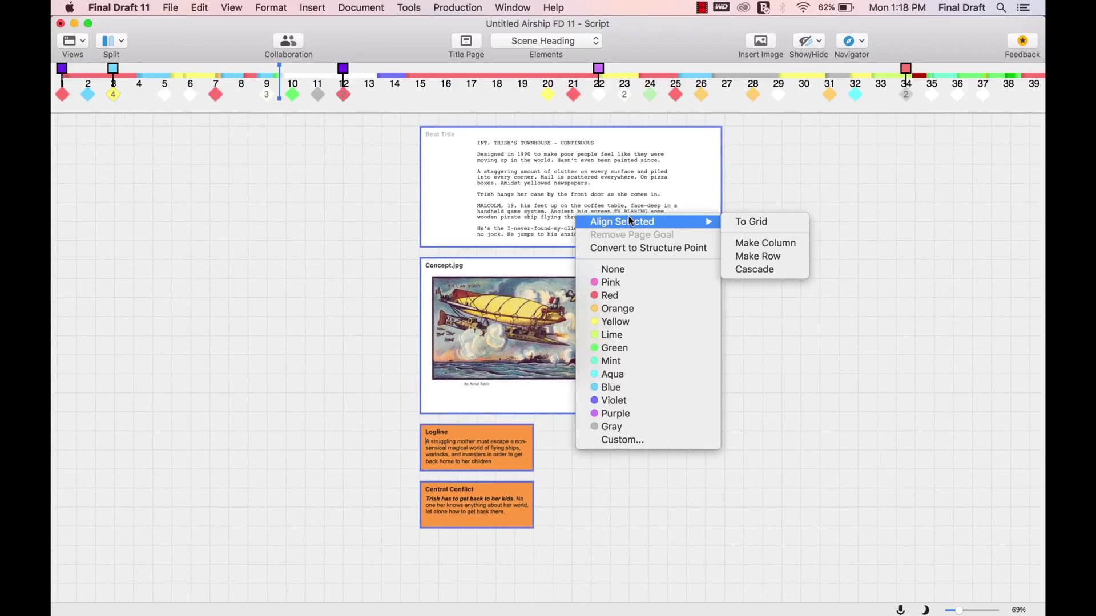
{"action": "left_click", "coordinate": [748, 260]}
{"action": "scroll", "coordinate": [661, 269], "scroll_direction": "right", "scroll_amount": 5}
{"action": "right_click", "coordinate": [662, 269]}
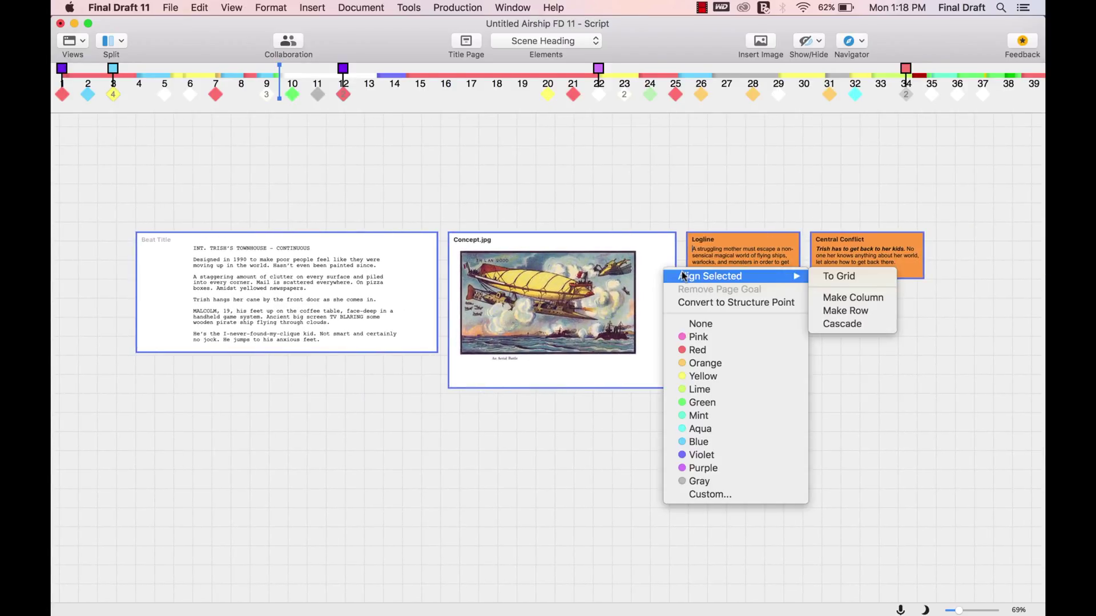
{"action": "left_click", "coordinate": [833, 331]}
- Reselect the cascaded beats and arrange them back into a column
{"action": "left_click_drag", "start_coordinate": [606, 232], "coordinate": [866, 396]}
{"action": "right_click", "coordinate": [873, 163]}
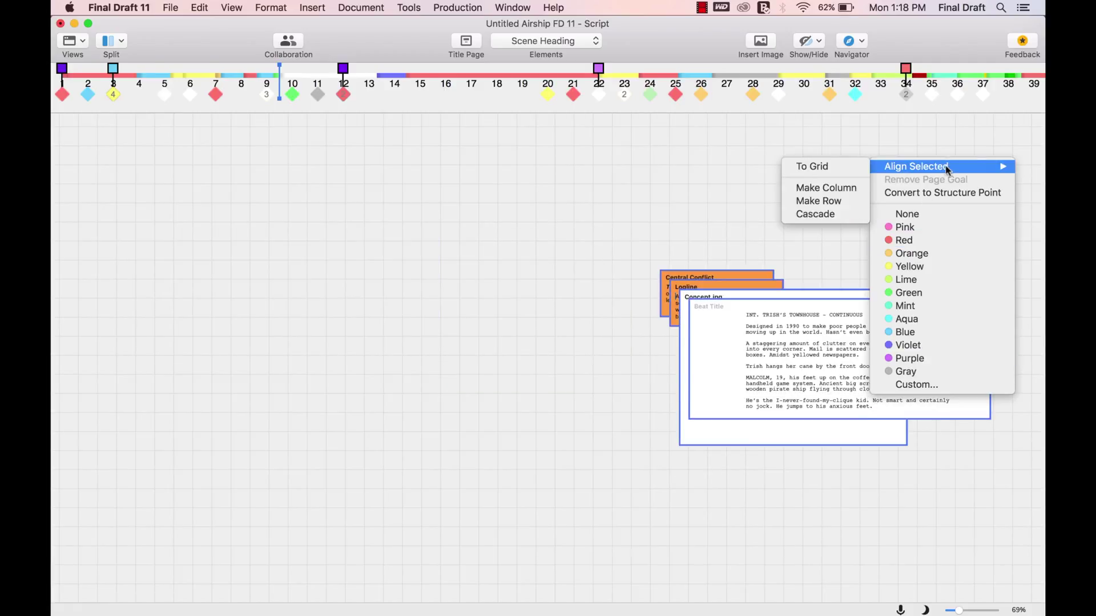
{"action": "left_click", "coordinate": [810, 188]}
{"action": "scroll", "coordinate": [770, 231], "scroll_direction": "down", "scroll_amount": 5}
{"action": "scroll", "coordinate": [771, 232], "scroll_direction": "right", "scroll_amount": 5}
- Drop the Trish's Townhouse beat onto page 16 of the story map and preview its green point
{"action": "scroll", "coordinate": [769, 257], "scroll_direction": "down", "scroll_amount": 10}
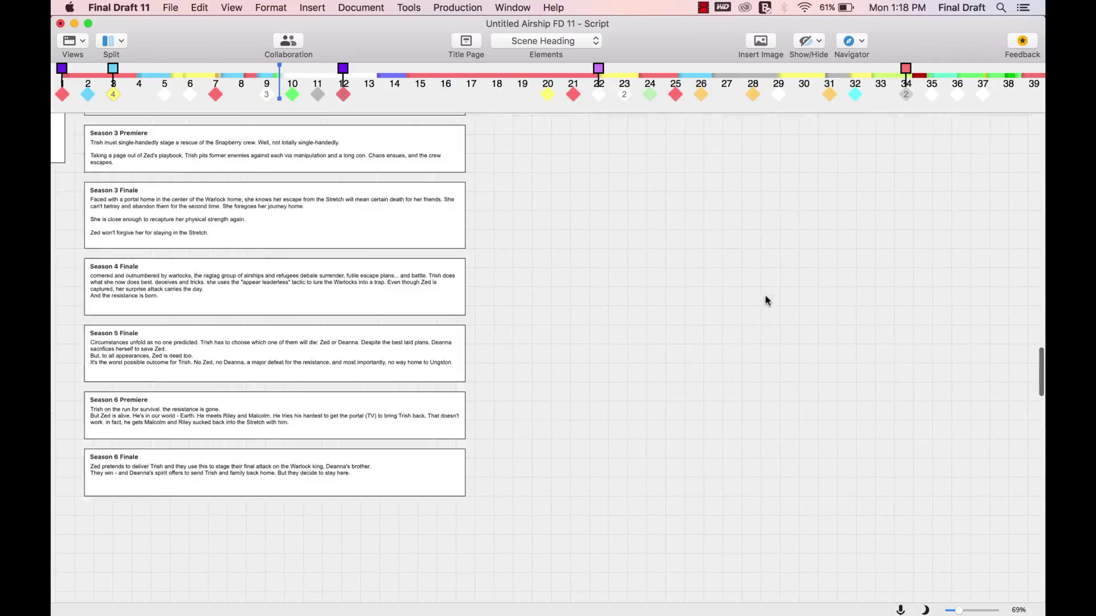
{"action": "scroll", "coordinate": [765, 301], "scroll_direction": "up", "scroll_amount": 5}
{"action": "scroll", "coordinate": [766, 300], "scroll_direction": "up", "scroll_amount": 5}
{"action": "scroll", "coordinate": [766, 301], "scroll_direction": "up", "scroll_amount": 5}
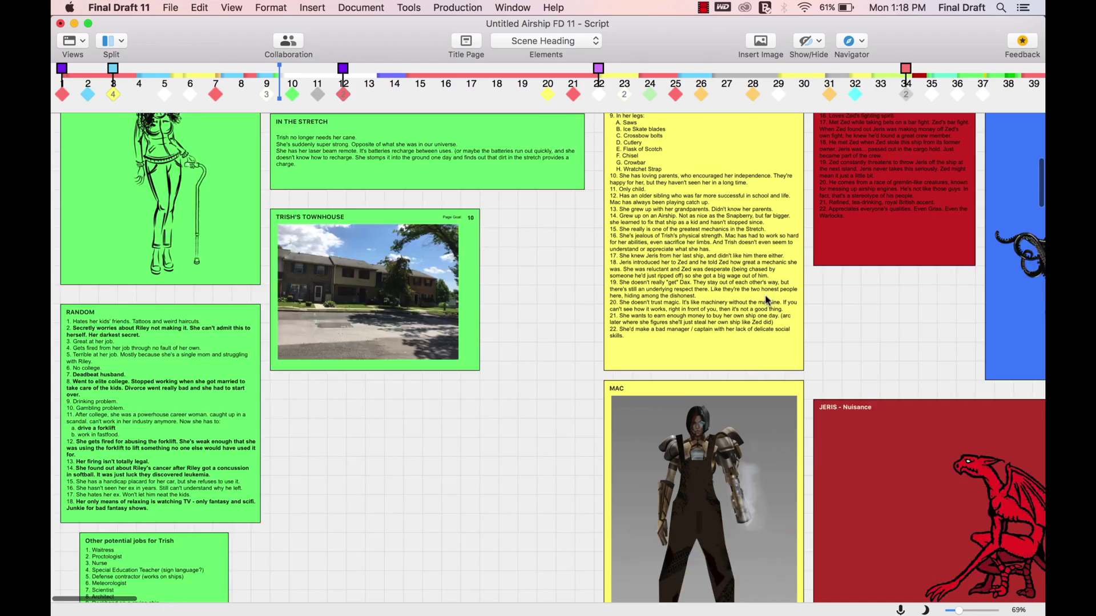
{"action": "left_click_drag", "start_coordinate": [425, 279], "coordinate": [446, 87]}
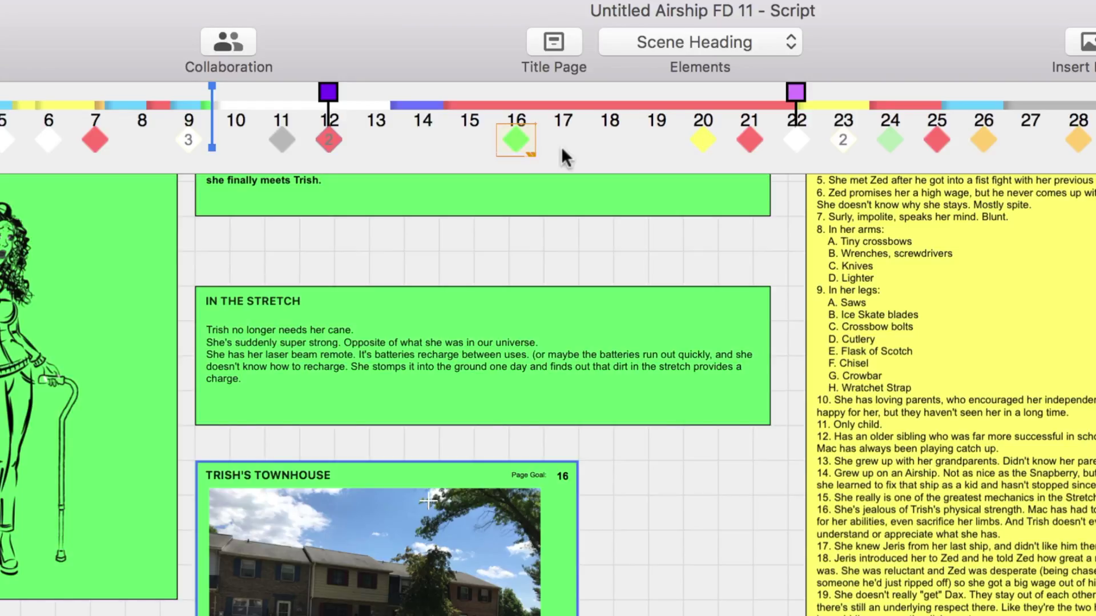
{"action": "left_click", "coordinate": [520, 136]}
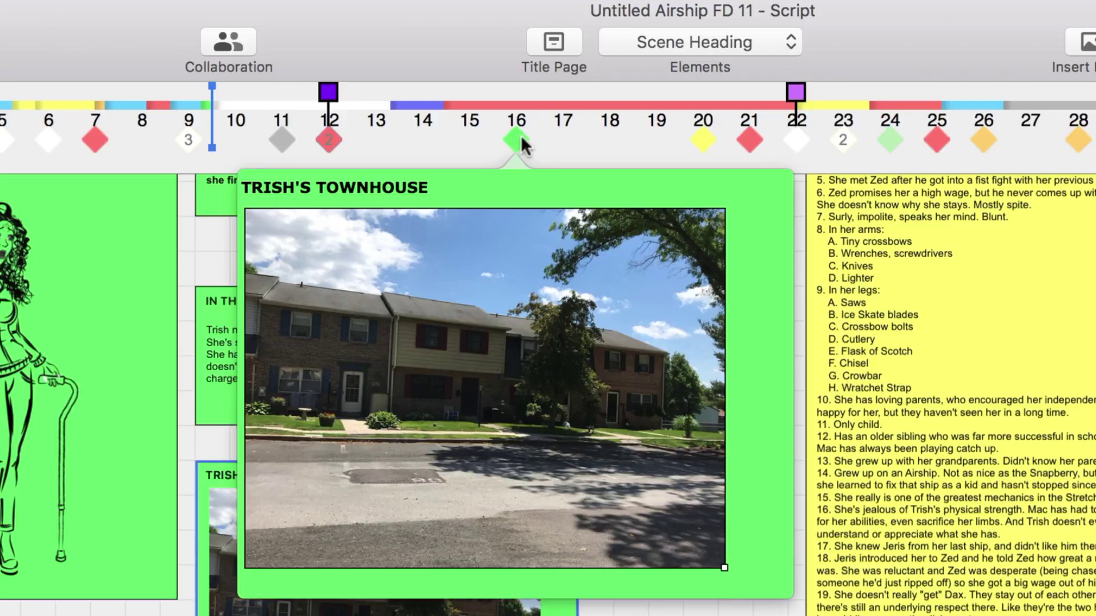
{"action": "left_click", "coordinate": [521, 135]}
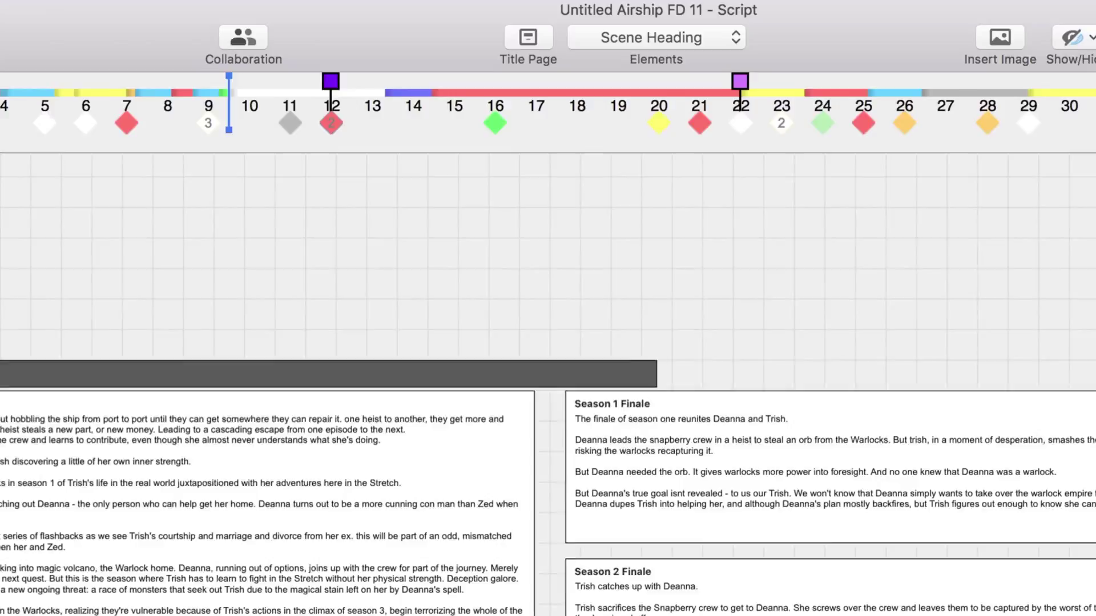
- Add a new structure point titled 'Structure Point' with body text 'Body Content'
{"action": "scroll", "coordinate": [513, 542], "scroll_direction": "down", "scroll_amount": 15}
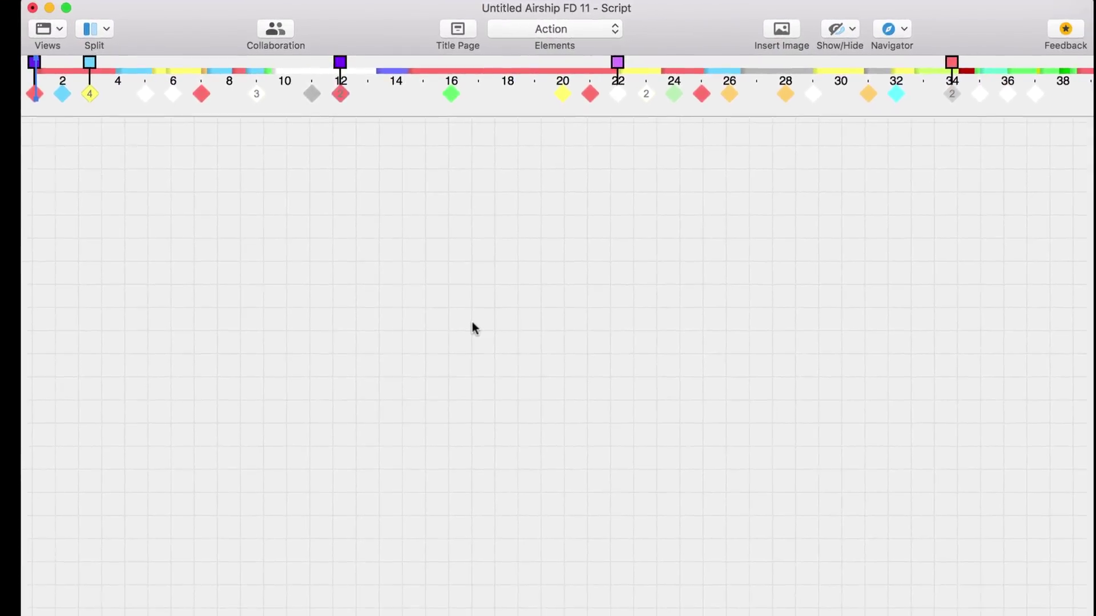
{"action": "right_click", "coordinate": [466, 309]}
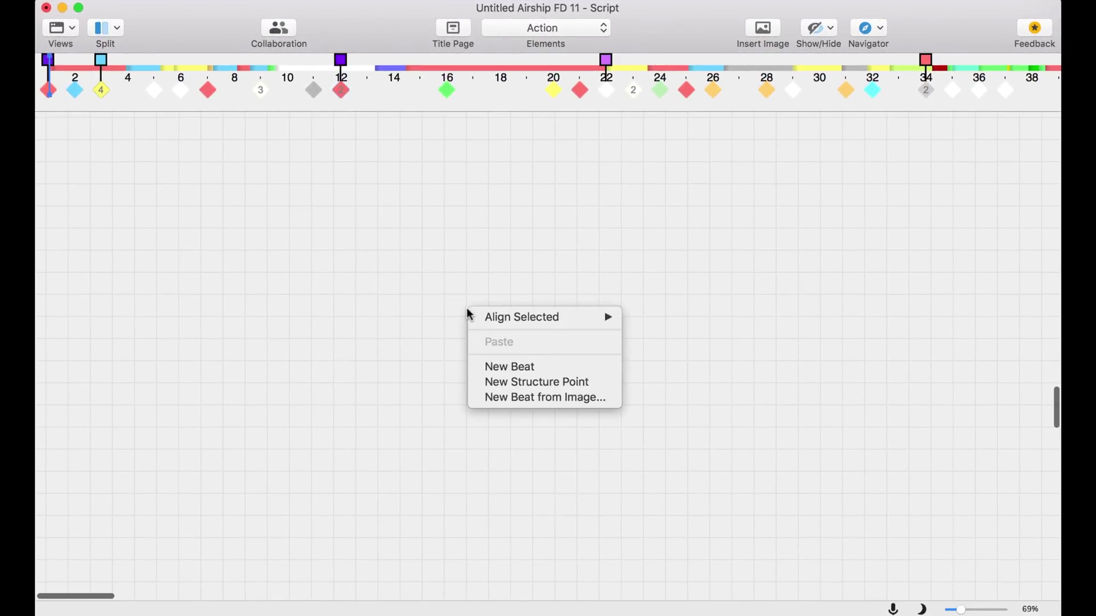
{"action": "left_click", "coordinate": [537, 380]}
{"action": "type", "text": "Structure"}
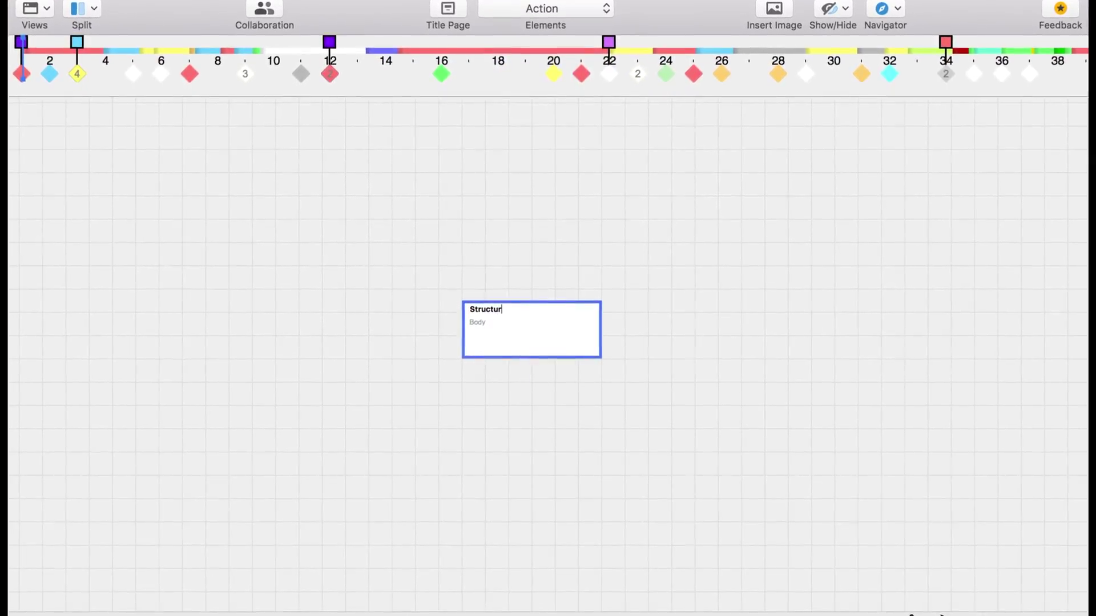
{"action": "type", "text": " Point"}
{"action": "key", "text": "Tab"}
{"action": "type", "text": "Body"}
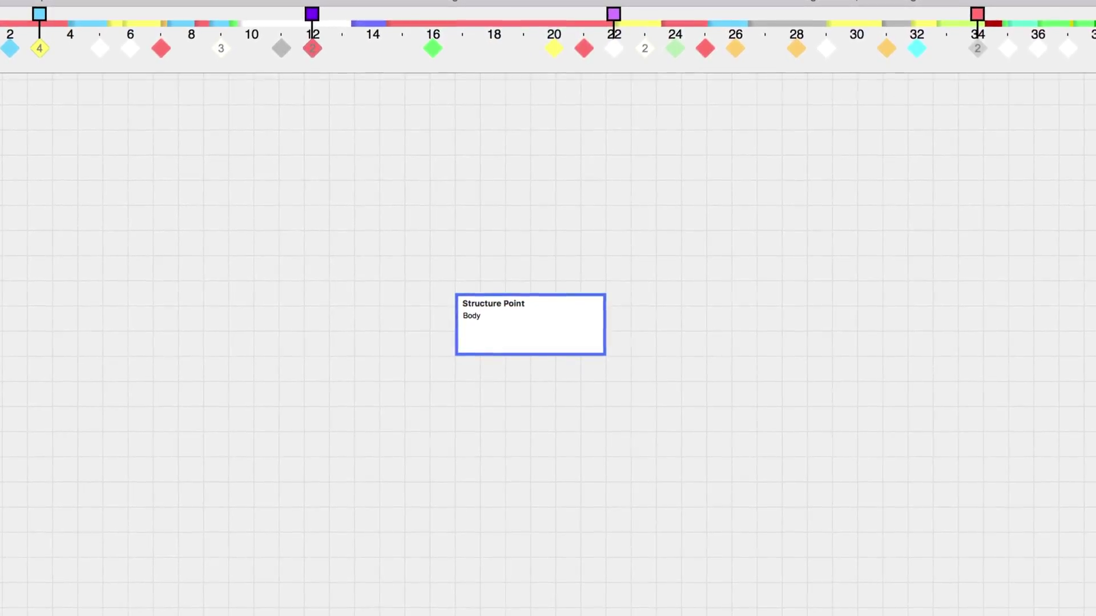
{"action": "type", "text": " Content"}
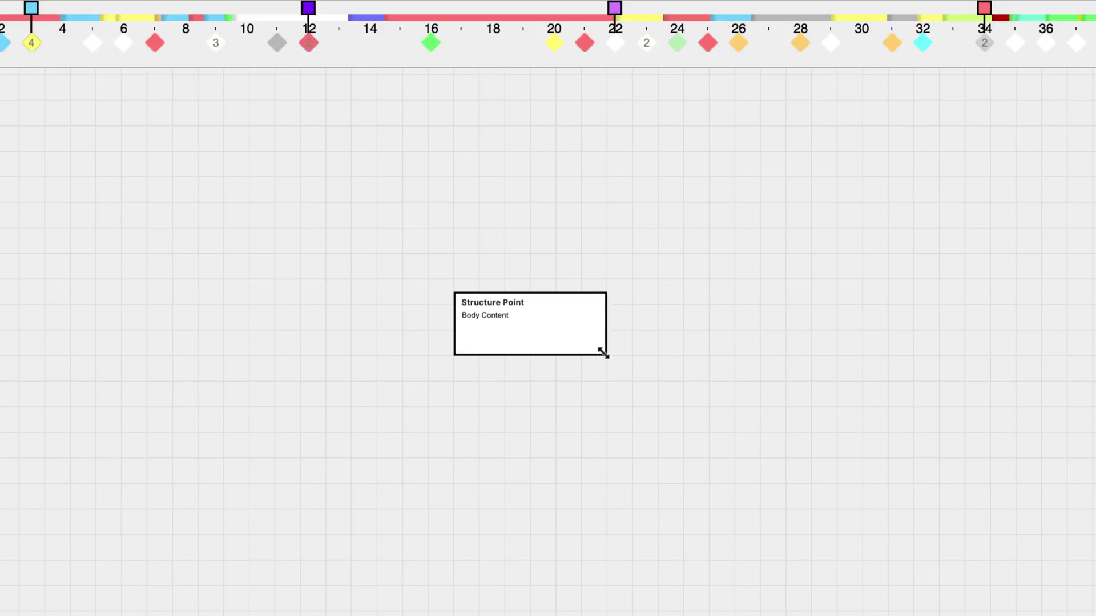
- Enlarge the Structure Point card, move it up and left, and color it gray
{"action": "left_click_drag", "start_coordinate": [603, 351], "coordinate": [657, 468]}
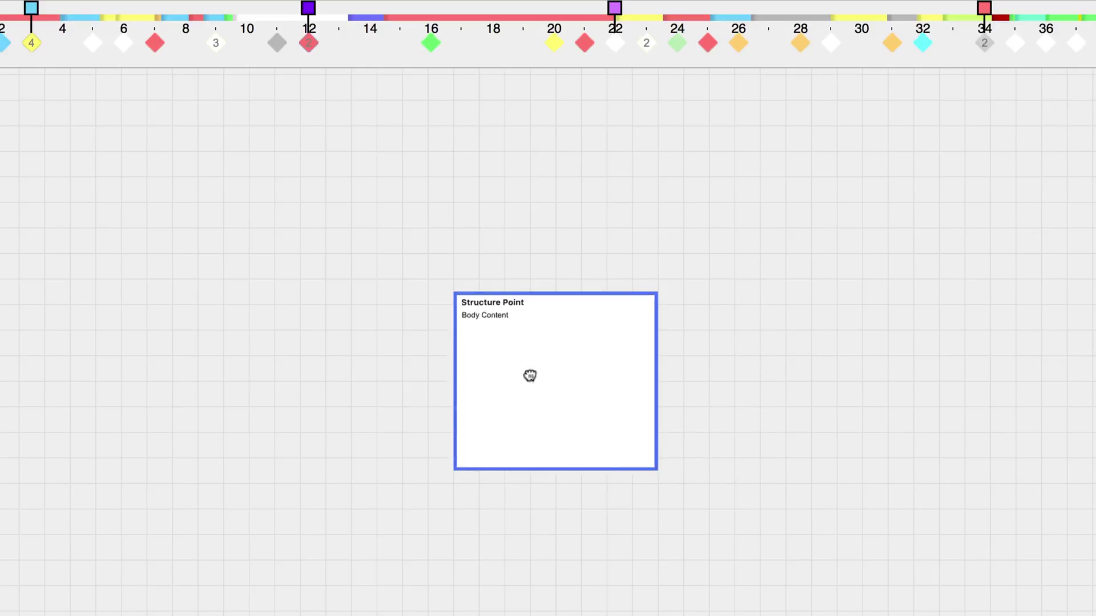
{"action": "mouse_move", "coordinate": [531, 374]}
{"action": "left_mouse_down"}
{"action": "mouse_move", "coordinate": [398, 276]}
{"action": "mouse_move", "coordinate": [508, 240]}
{"action": "left_mouse_up"}
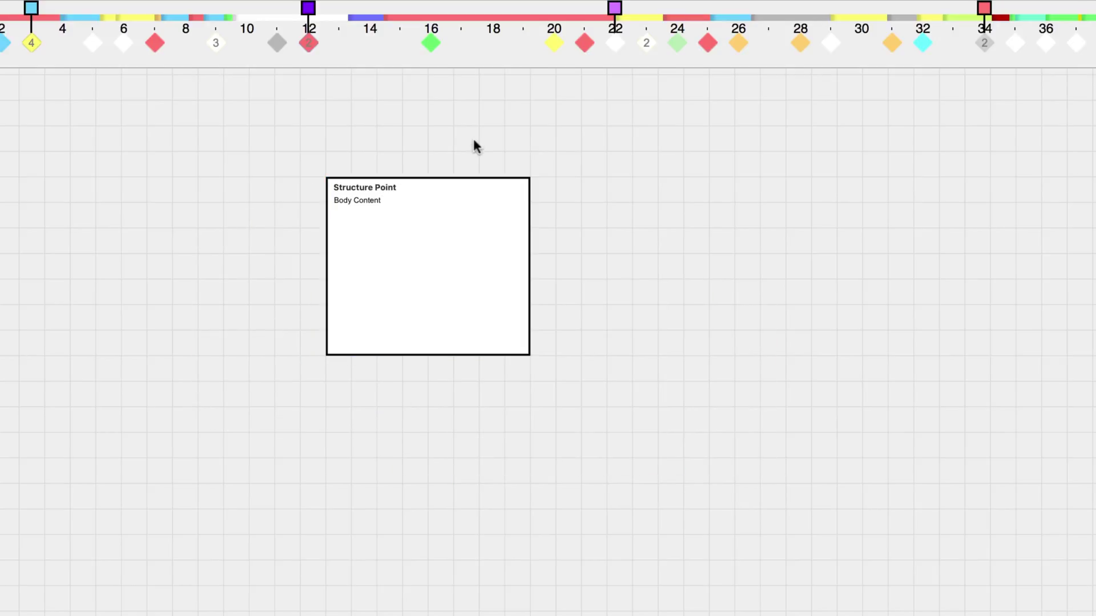
{"action": "right_click", "coordinate": [449, 196]}
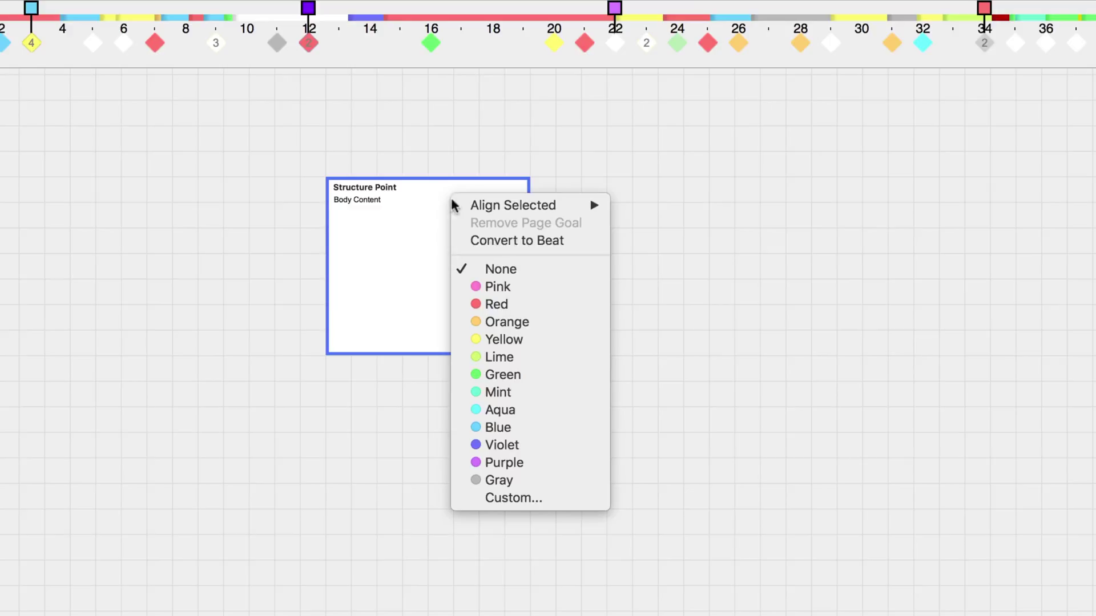
{"action": "left_click", "coordinate": [531, 484]}
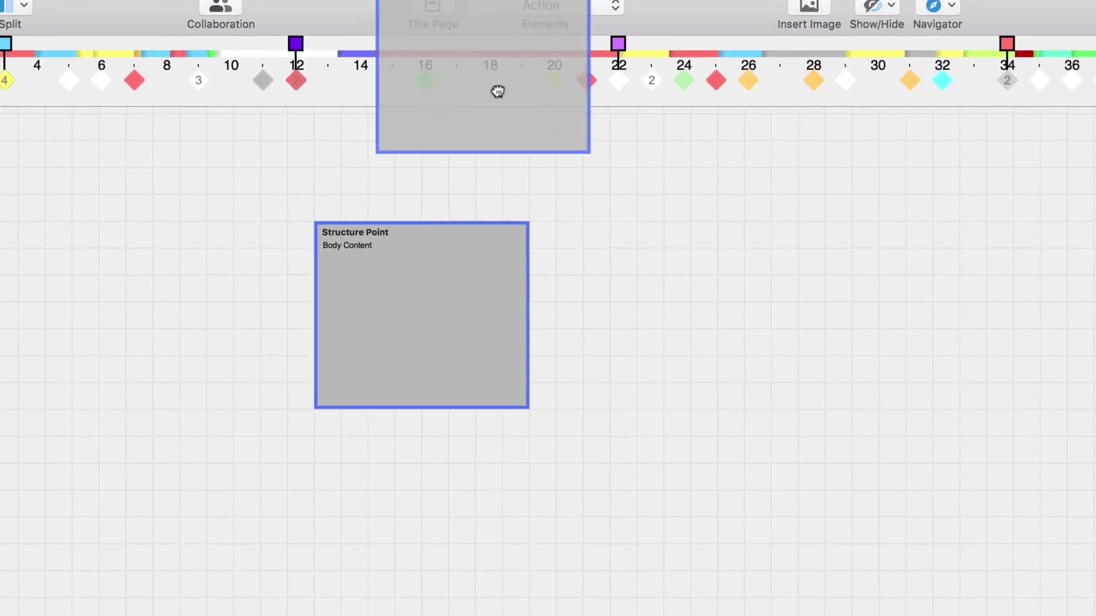
- Drop the gray Structure Point card onto the Story Map and drag its marker to page 18
{"action": "left_click_drag", "start_coordinate": [491, 321], "coordinate": [495, 121]}
{"action": "mouse_move", "coordinate": [486, 77]}
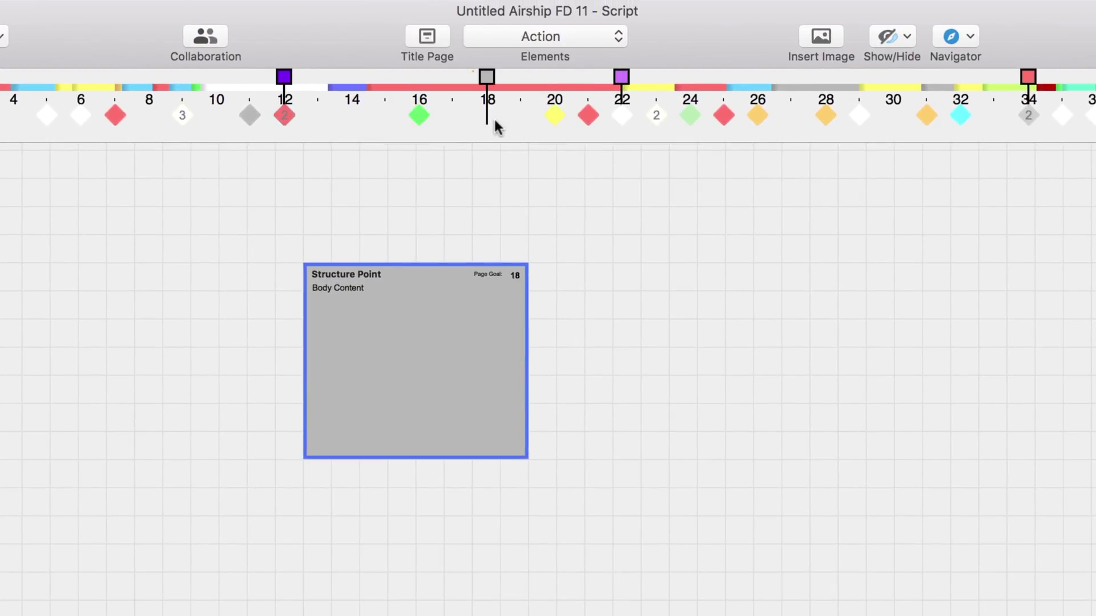
{"action": "left_click", "coordinate": [494, 118]}
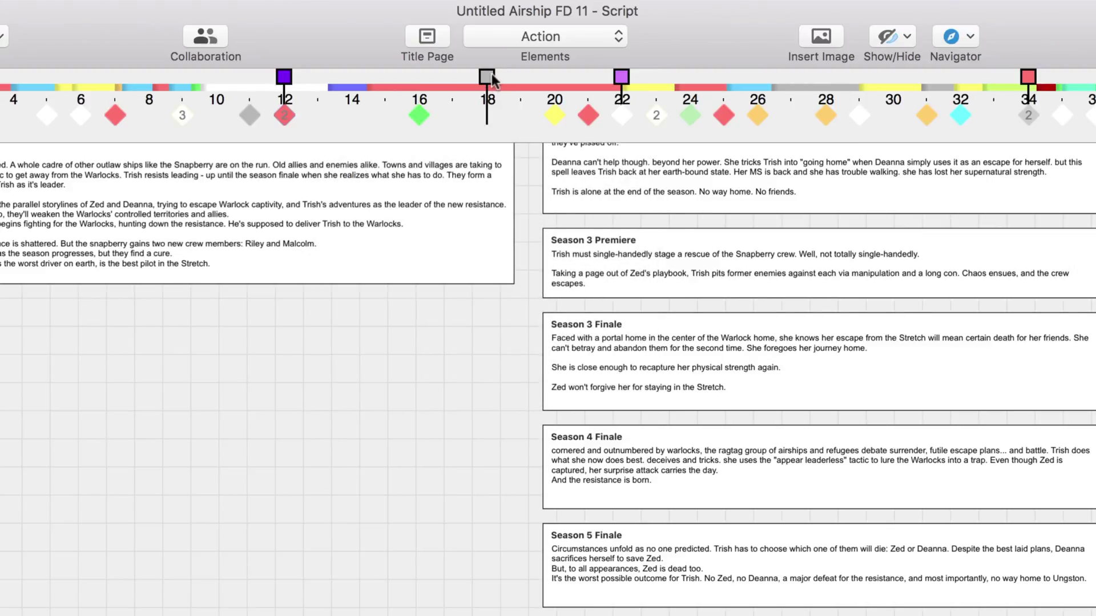
{"action": "left_click", "coordinate": [490, 74]}
{"action": "left_click", "coordinate": [687, 315]}
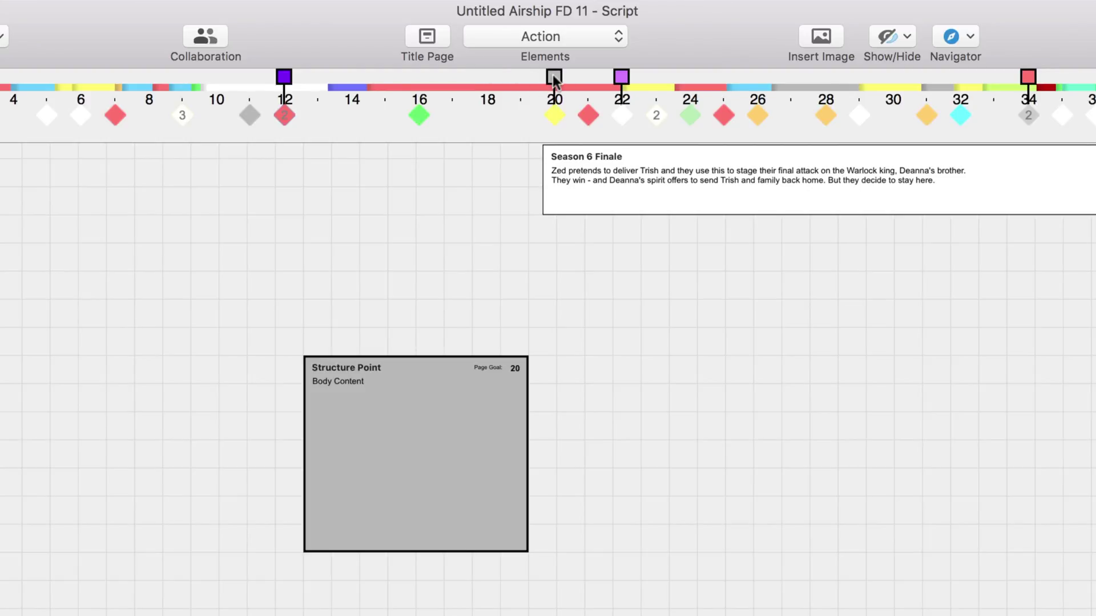
{"action": "mouse_move", "coordinate": [553, 79]}
{"action": "left_mouse_down"}
{"action": "mouse_move", "coordinate": [460, 79]}
{"action": "mouse_move", "coordinate": [488, 76]}
{"action": "left_mouse_up"}
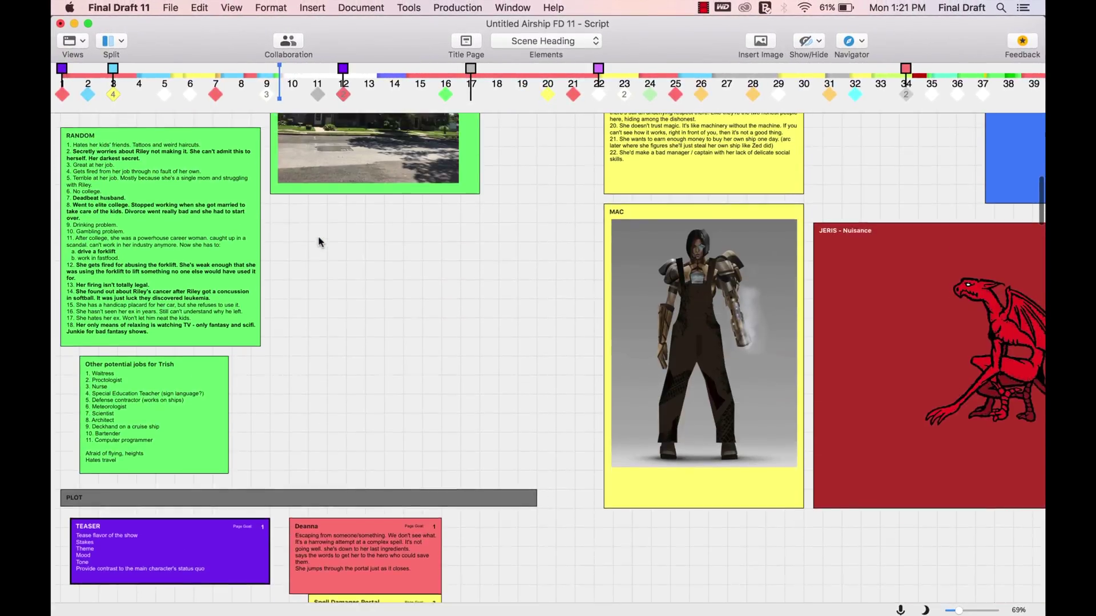
- Switch to Script - Page View and scroll to the INT. TRISH'S TOWNHOUSE – CONTINUOUS heading
{"action": "scroll", "coordinate": [342, 243], "scroll_direction": "up", "scroll_amount": 5}
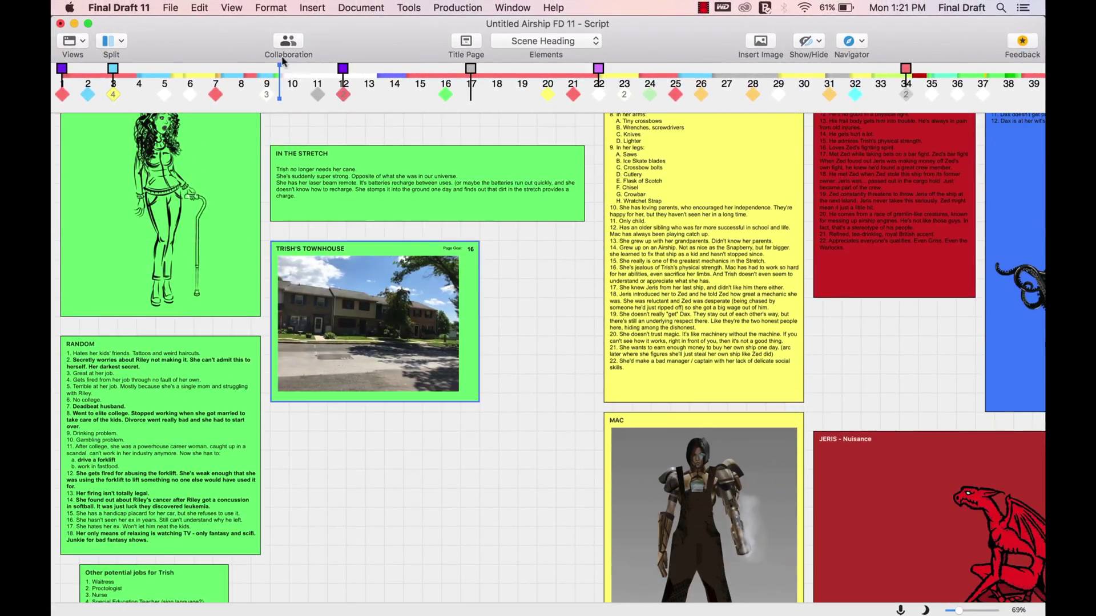
{"action": "left_click", "coordinate": [232, 7]}
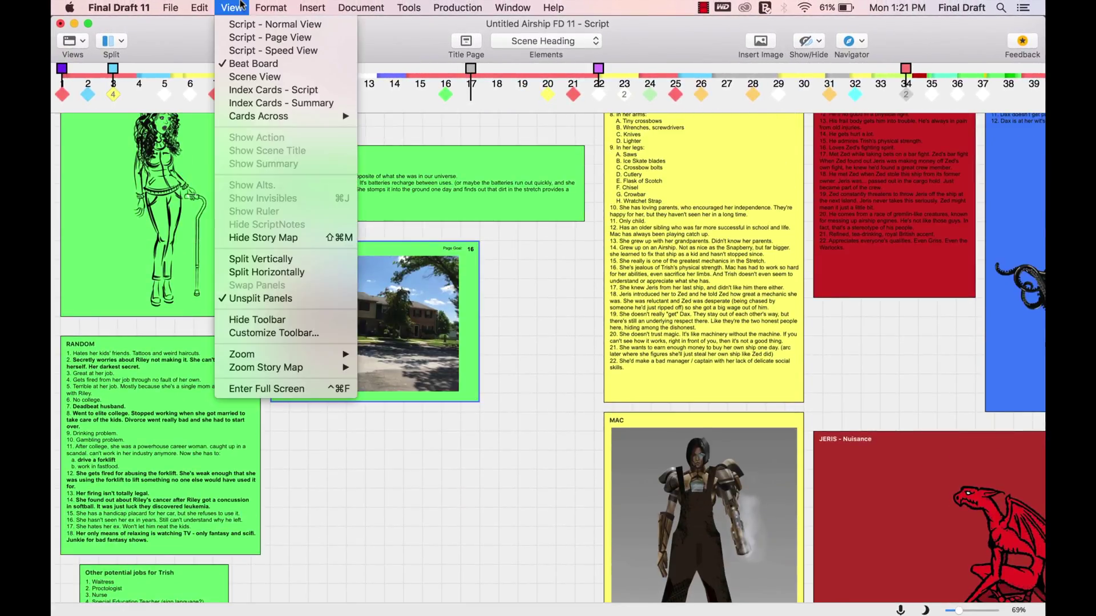
{"action": "left_click", "coordinate": [286, 38]}
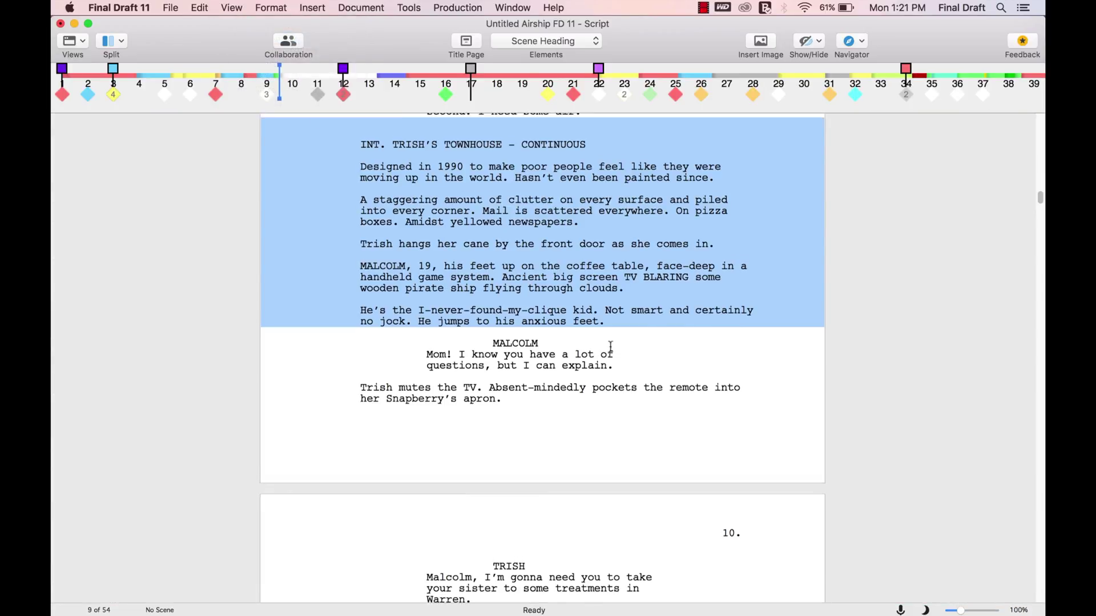
{"action": "scroll", "coordinate": [609, 342], "scroll_direction": "up", "scroll_amount": 5}
{"action": "scroll", "coordinate": [608, 427], "scroll_direction": "down", "scroll_amount": 2}
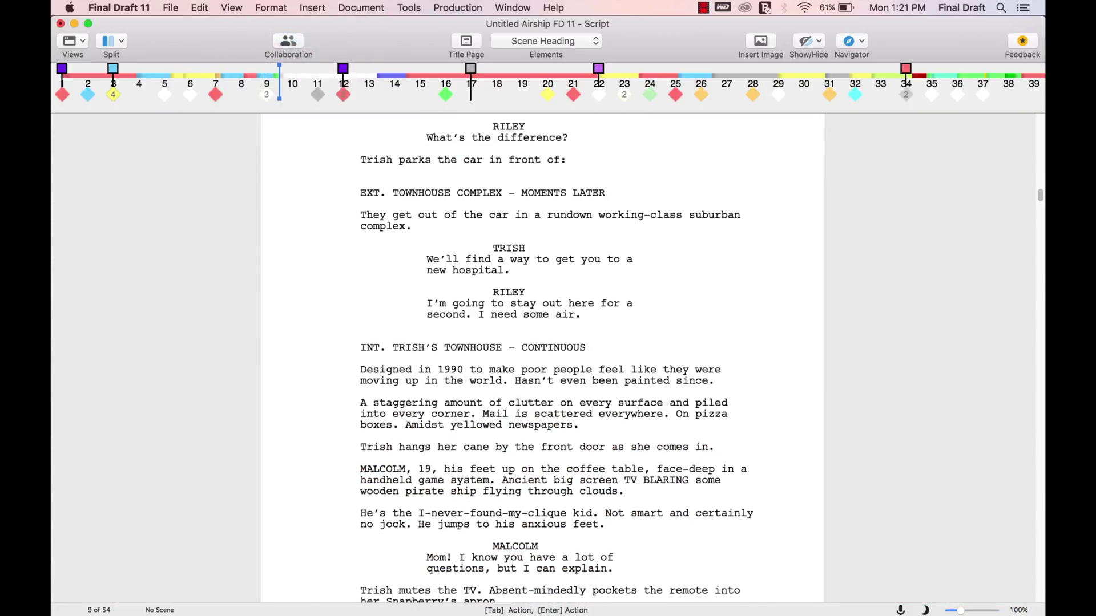
- Paste the townhouse beat photo below that scene heading and resize it
{"action": "key", "text": "super+v"}
{"action": "scroll", "coordinate": [602, 511], "scroll_direction": "up", "scroll_amount": 5}
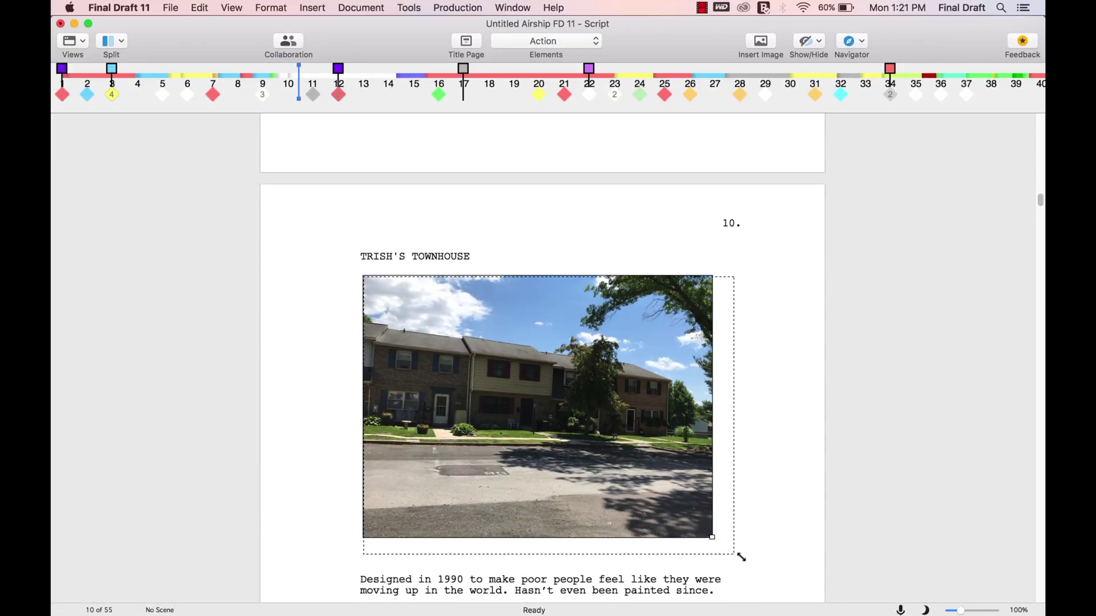
{"action": "left_click_drag", "start_coordinate": [765, 568], "coordinate": [765, 572]}
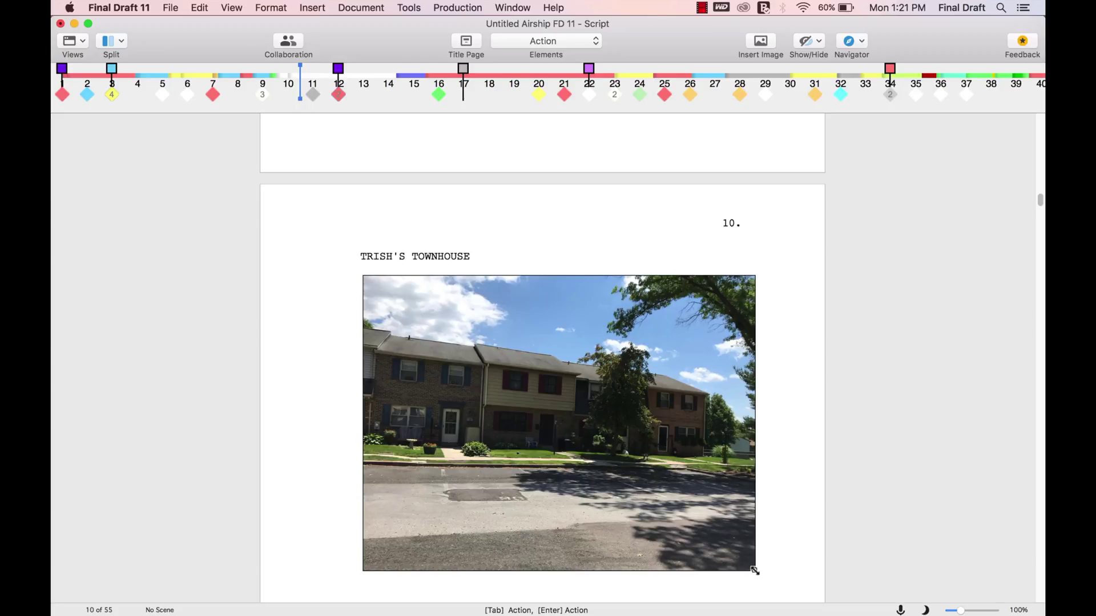
{"action": "left_click_drag", "start_coordinate": [606, 464], "coordinate": [602, 456]}
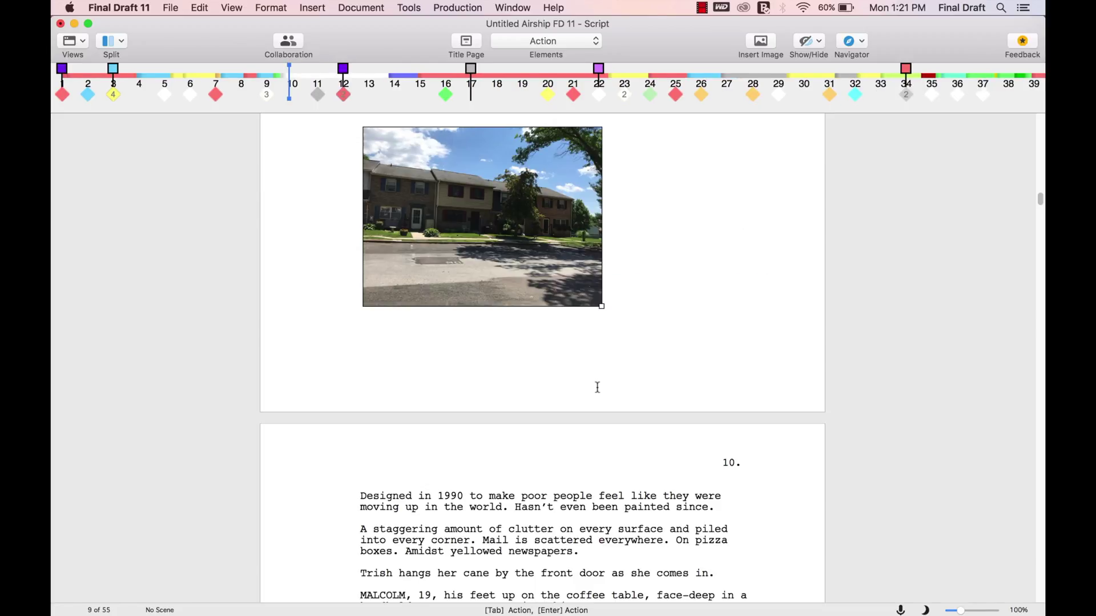
{"action": "scroll", "coordinate": [597, 387], "scroll_direction": "up", "scroll_amount": 5}
- Back on the Beat Board, enlarge the TRISH'S TOWNHOUSE card and its photo
{"action": "left_click", "coordinate": [232, 8]}
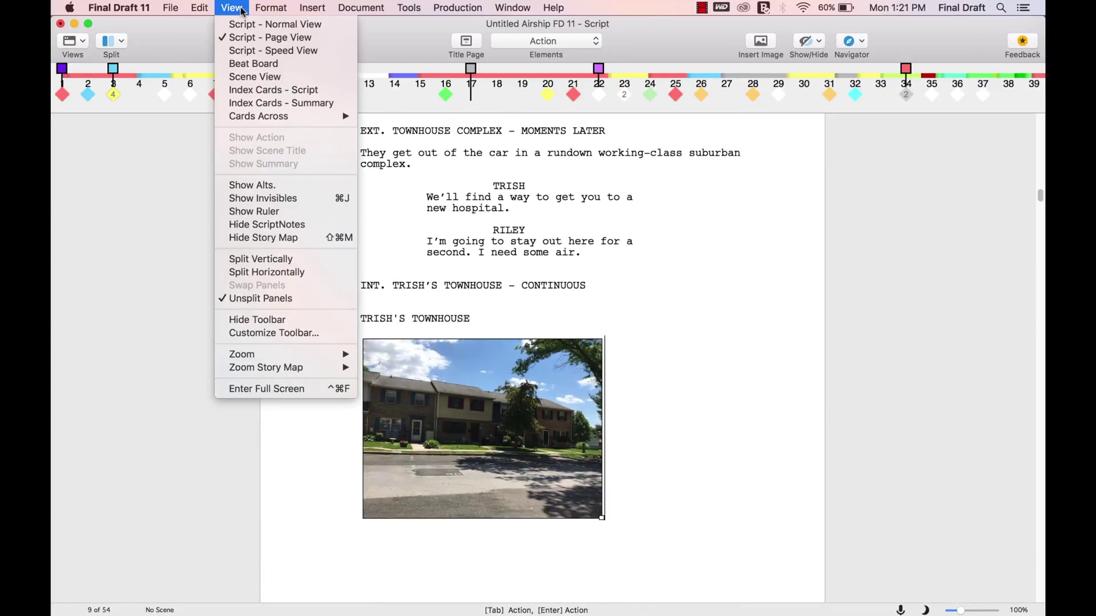
{"action": "left_click", "coordinate": [268, 67]}
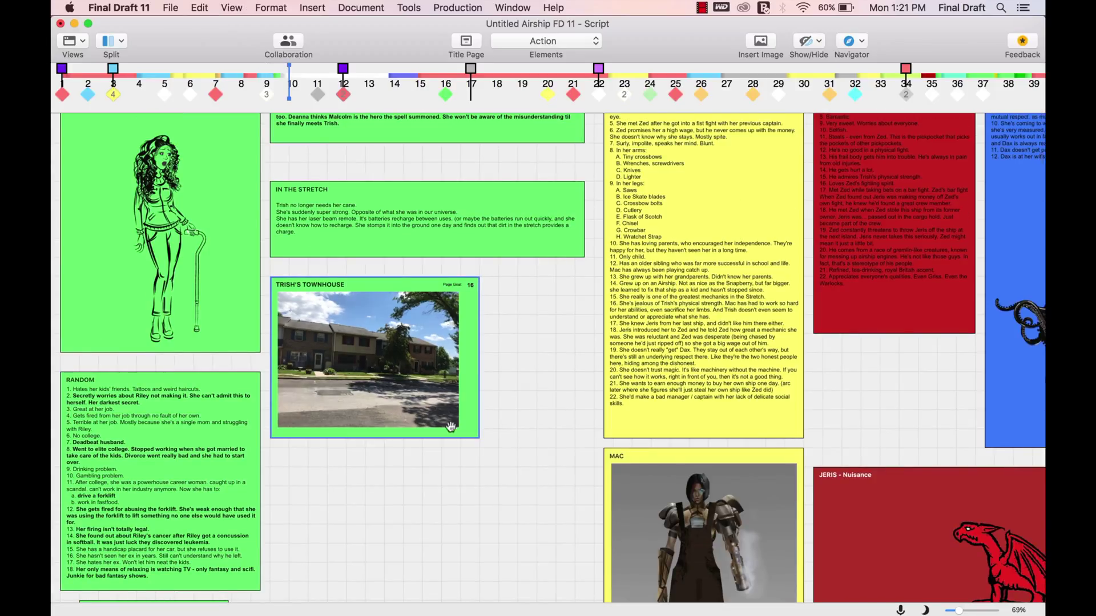
{"action": "left_click_drag", "start_coordinate": [476, 436], "coordinate": [536, 485]}
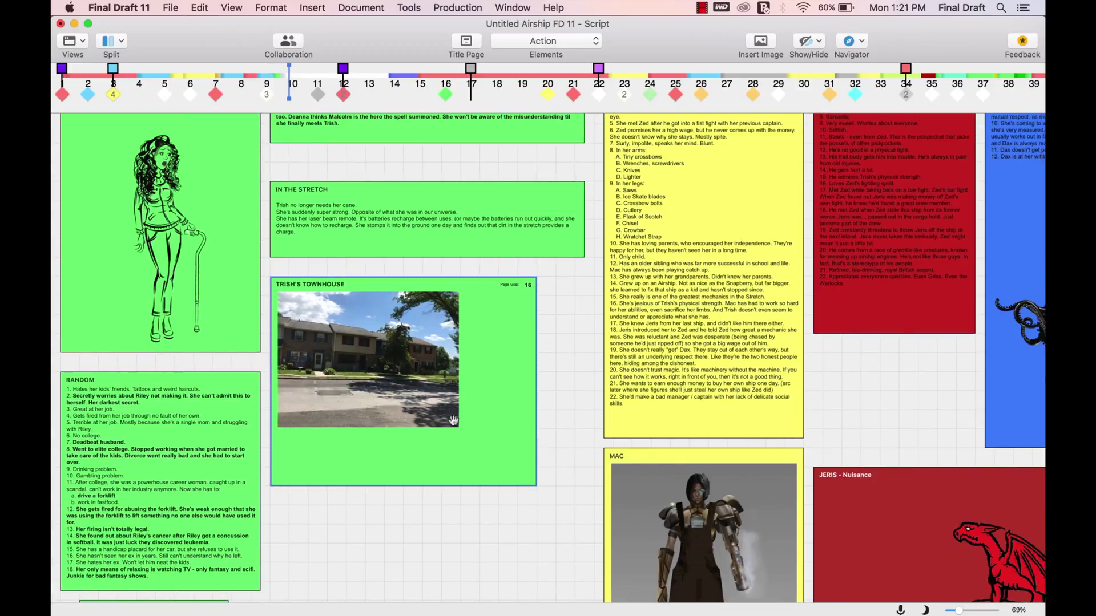
{"action": "left_click_drag", "start_coordinate": [458, 426], "coordinate": [512, 466]}
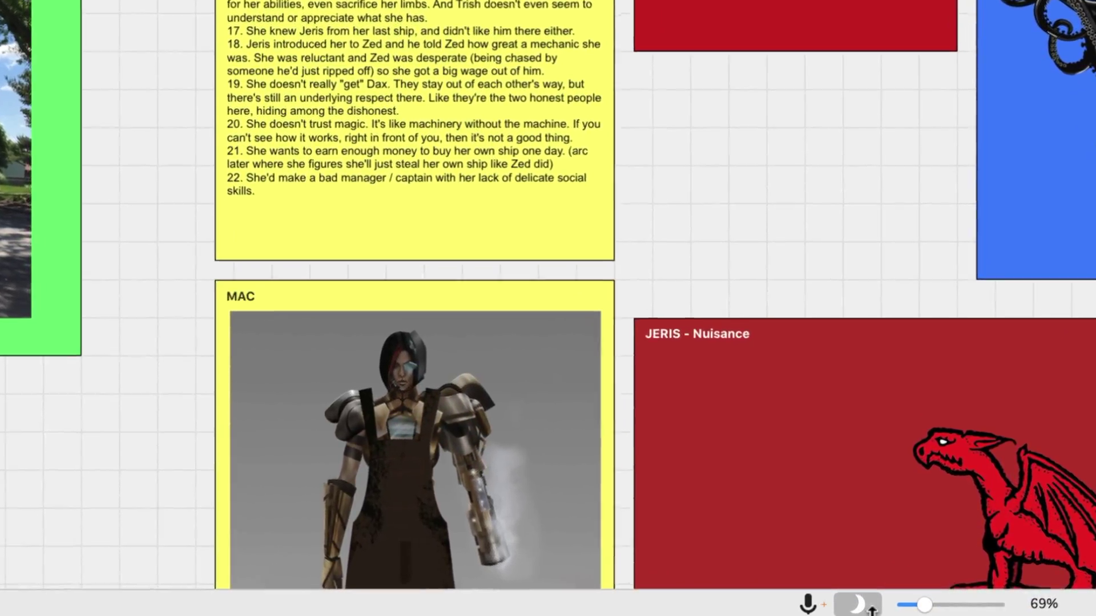
- Toggle Night Mode on and off, then zoom the board out to about 64%
{"action": "left_click", "coordinate": [868, 606]}
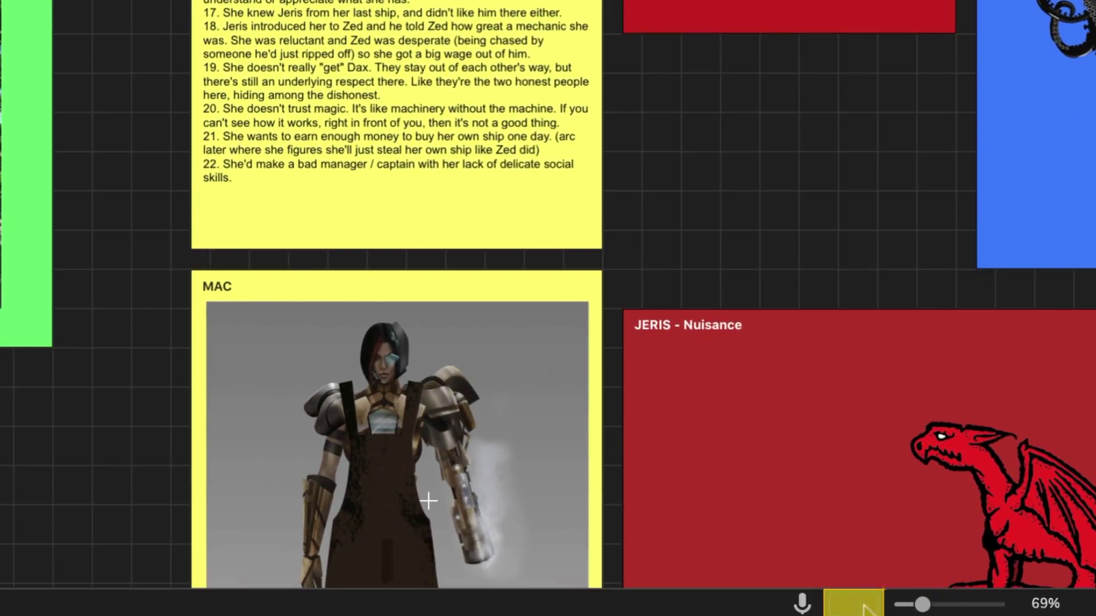
{"action": "left_click", "coordinate": [864, 607]}
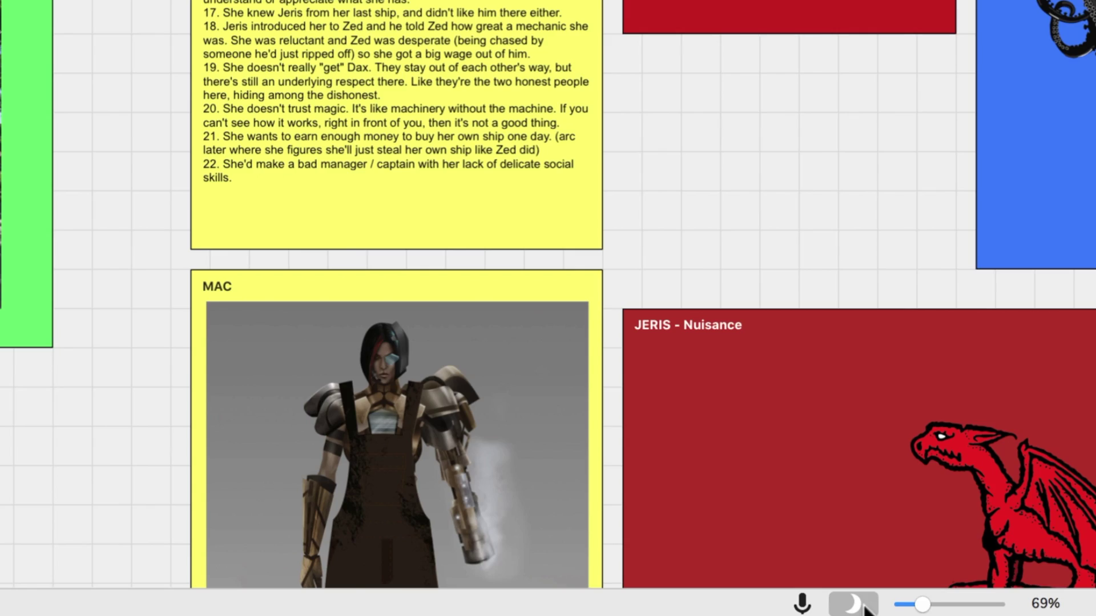
{"action": "mouse_move", "coordinate": [922, 606]}
{"action": "left_mouse_down"}
{"action": "mouse_move", "coordinate": [968, 605]}
{"action": "mouse_move", "coordinate": [921, 606]}
{"action": "left_mouse_up"}
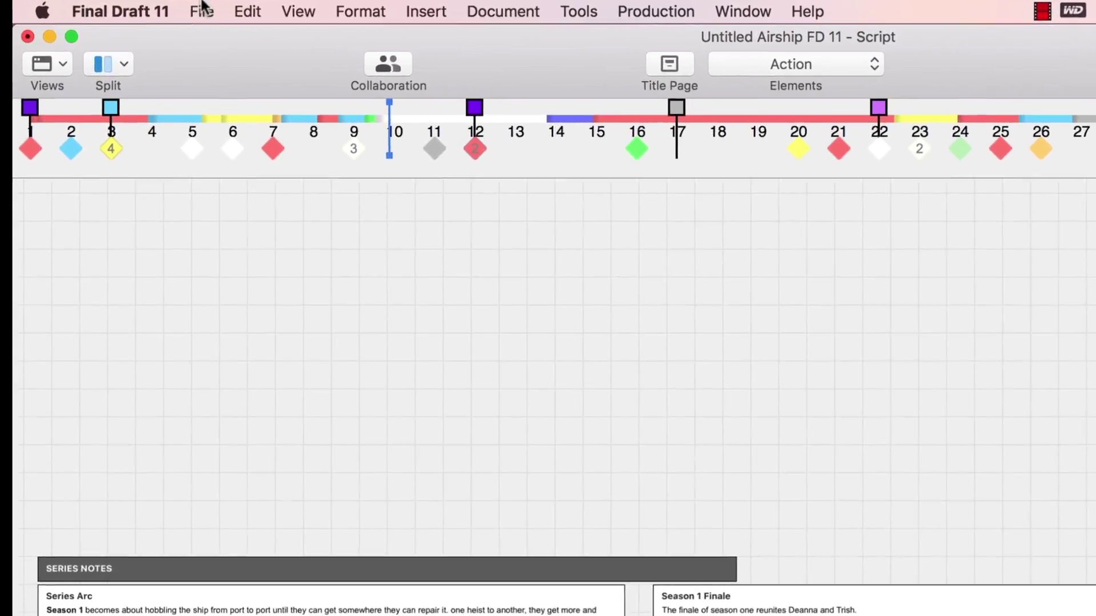
- Show the File menu's save and export choices for the script
{"action": "left_click", "coordinate": [187, 10]}
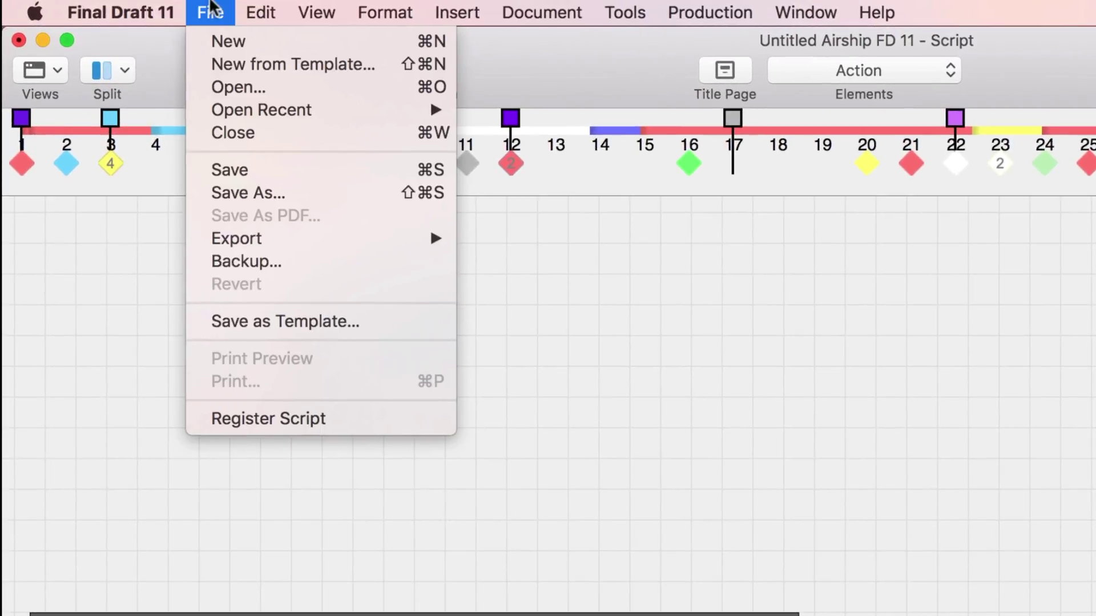